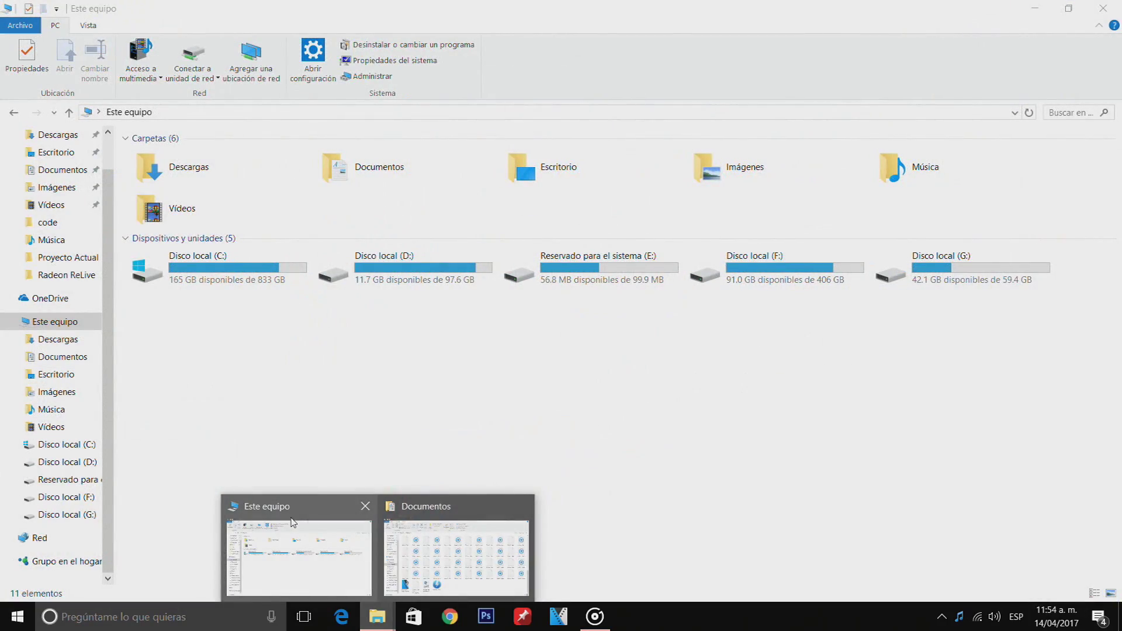
Step: Switch to the Este equipo window listing the computer's folders and drives
{"action": "left_click", "coordinate": [292, 522]}
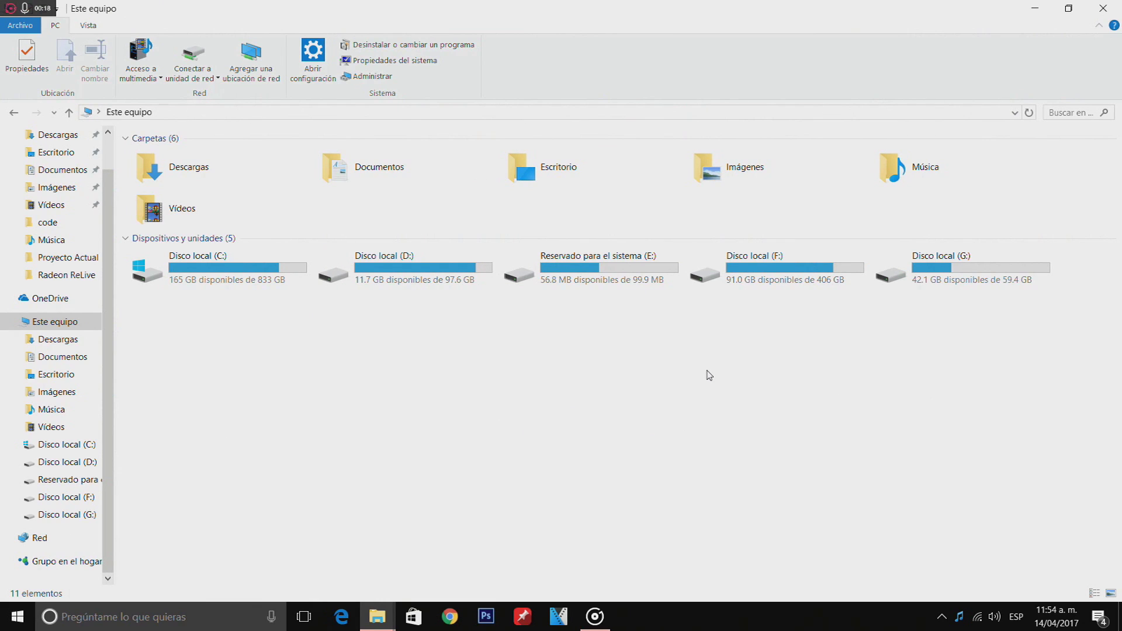
{"action": "mouse_move", "coordinate": [380, 618]}
{"action": "left_click_drag", "start_coordinate": [408, 432], "coordinate": [231, 232]}
{"action": "left_click", "coordinate": [322, 337]}
{"action": "key", "text": "super"}
{"action": "key", "text": "super"}
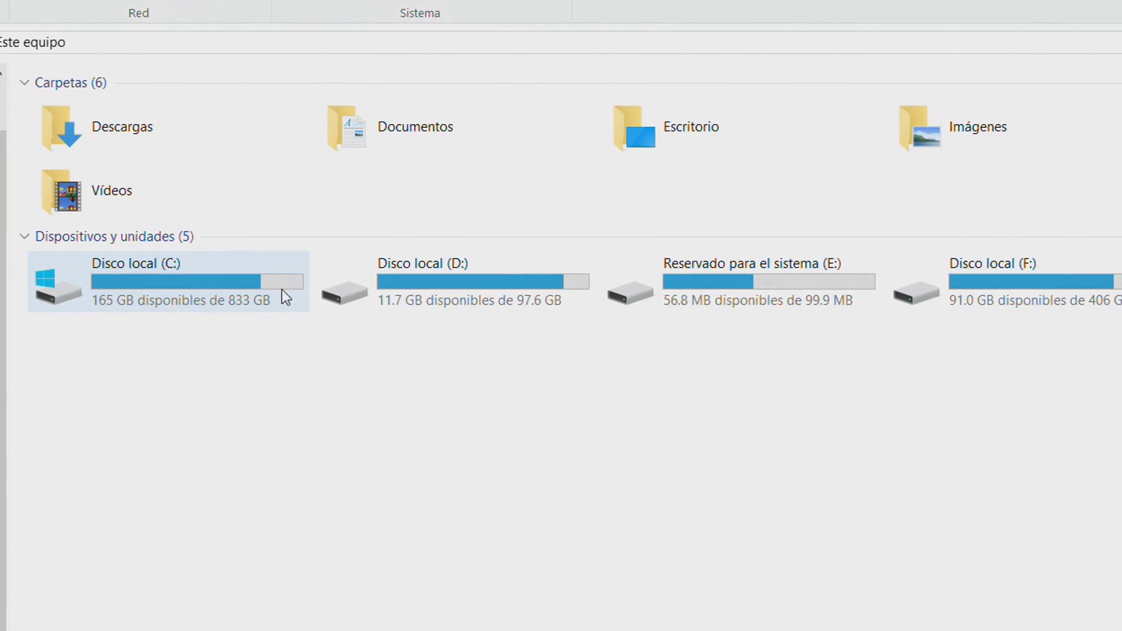
Step: Examine all the drives under Dispositivos y unidades, from Disco local (C:) to Disco local (G:)
{"action": "left_click_drag", "start_coordinate": [1119, 460], "coordinate": [123, 251]}
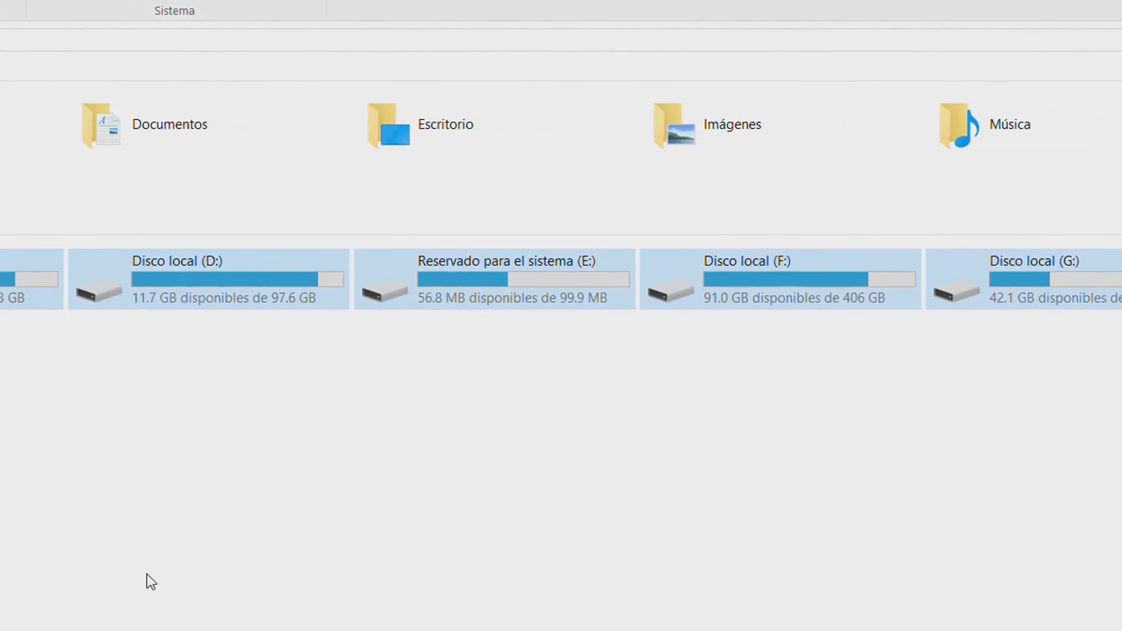
{"action": "left_click_drag", "start_coordinate": [1047, 371], "coordinate": [161, 245]}
{"action": "left_click", "coordinate": [403, 372]}
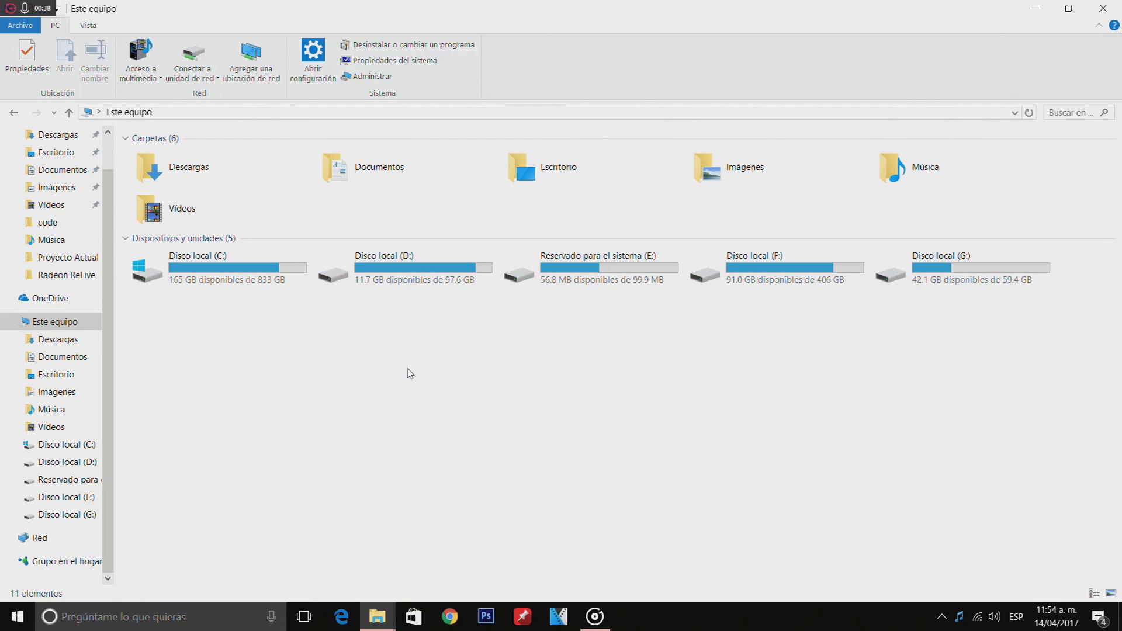
{"action": "left_click_drag", "start_coordinate": [1054, 353], "coordinate": [244, 277]}
{"action": "left_click", "coordinate": [402, 334]}
{"action": "left_click_drag", "start_coordinate": [524, 333], "coordinate": [597, 308]}
{"action": "left_click_drag", "start_coordinate": [947, 349], "coordinate": [730, 257]}
{"action": "left_click_drag", "start_coordinate": [501, 328], "coordinate": [350, 275]}
{"action": "left_click", "coordinate": [428, 389]}
Step: Compare the capacity and free space of Disco local (C:) and Disco local (D:)
{"action": "left_click", "coordinate": [273, 285]}
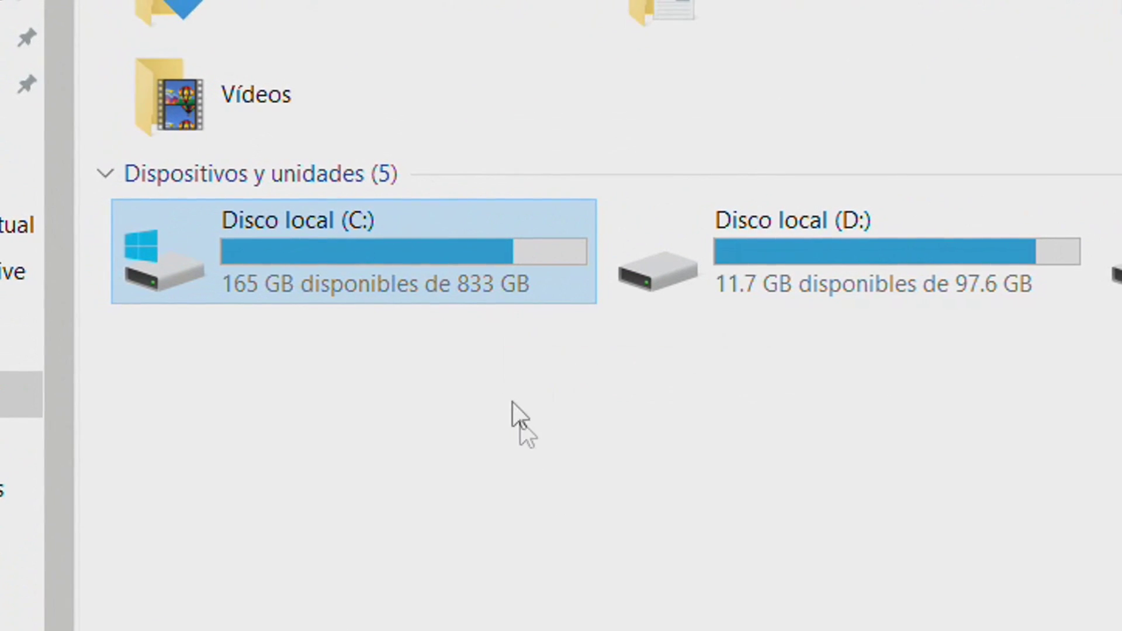
{"action": "left_click", "coordinate": [900, 285]}
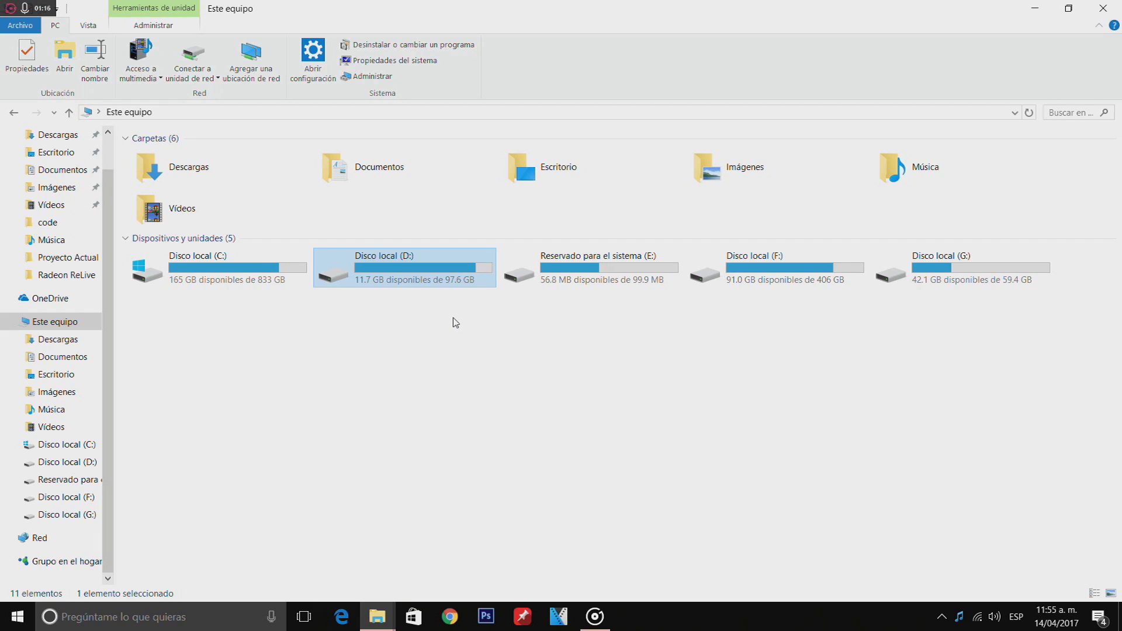
{"action": "left_click_drag", "start_coordinate": [418, 325], "coordinate": [244, 263]}
{"action": "left_click", "coordinate": [391, 348]}
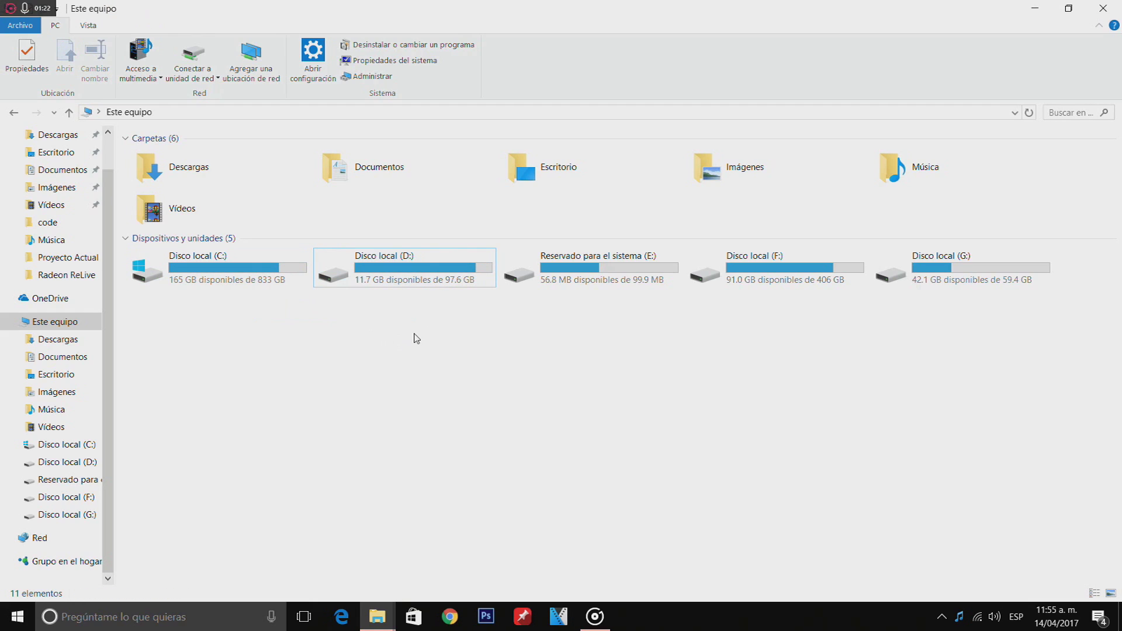
{"action": "left_click_drag", "start_coordinate": [411, 337], "coordinate": [245, 273]}
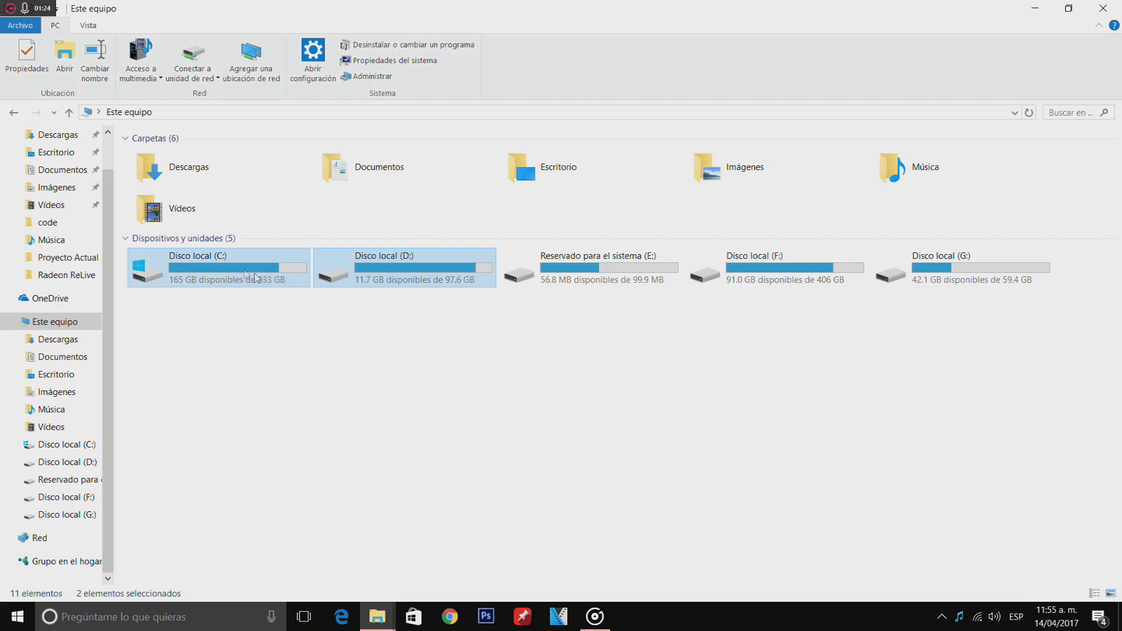
{"action": "left_click_drag", "start_coordinate": [375, 337], "coordinate": [237, 274]}
{"action": "left_click_drag", "start_coordinate": [439, 341], "coordinate": [370, 266]}
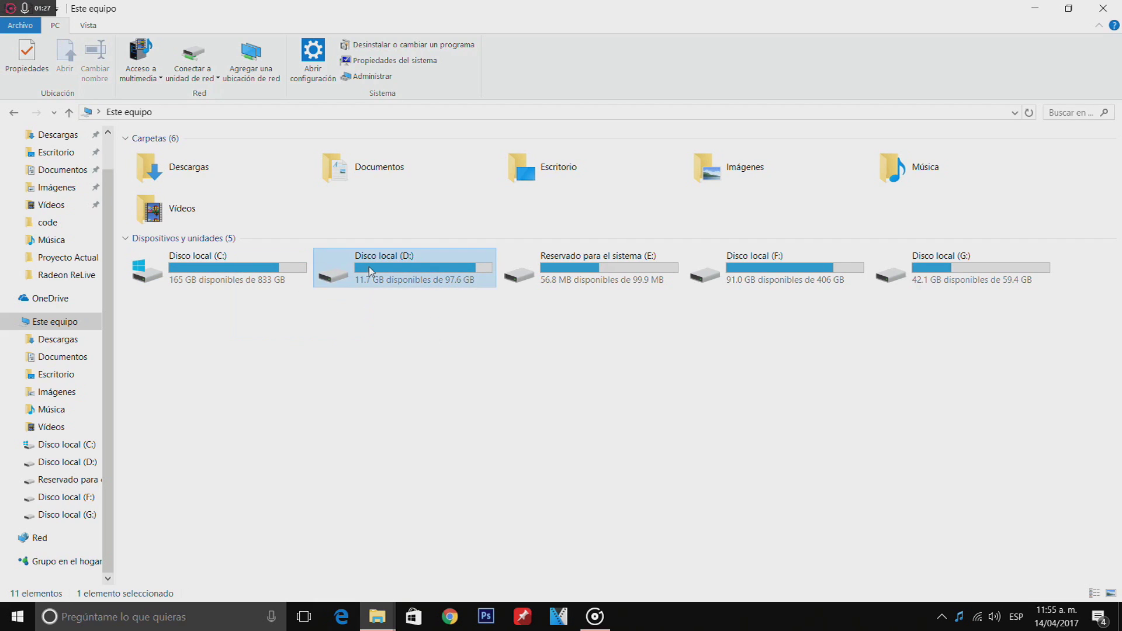
{"action": "left_click", "coordinate": [186, 278]}
{"action": "left_click_drag", "start_coordinate": [426, 325], "coordinate": [263, 275]}
{"action": "left_click", "coordinate": [279, 282]}
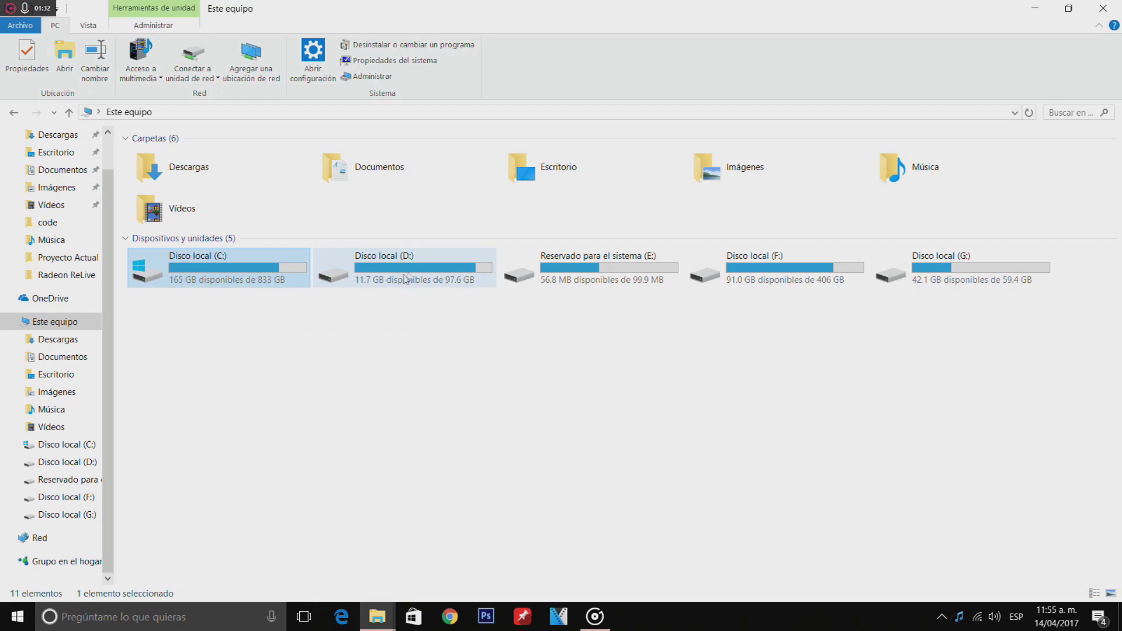
{"action": "left_click", "coordinate": [460, 281]}
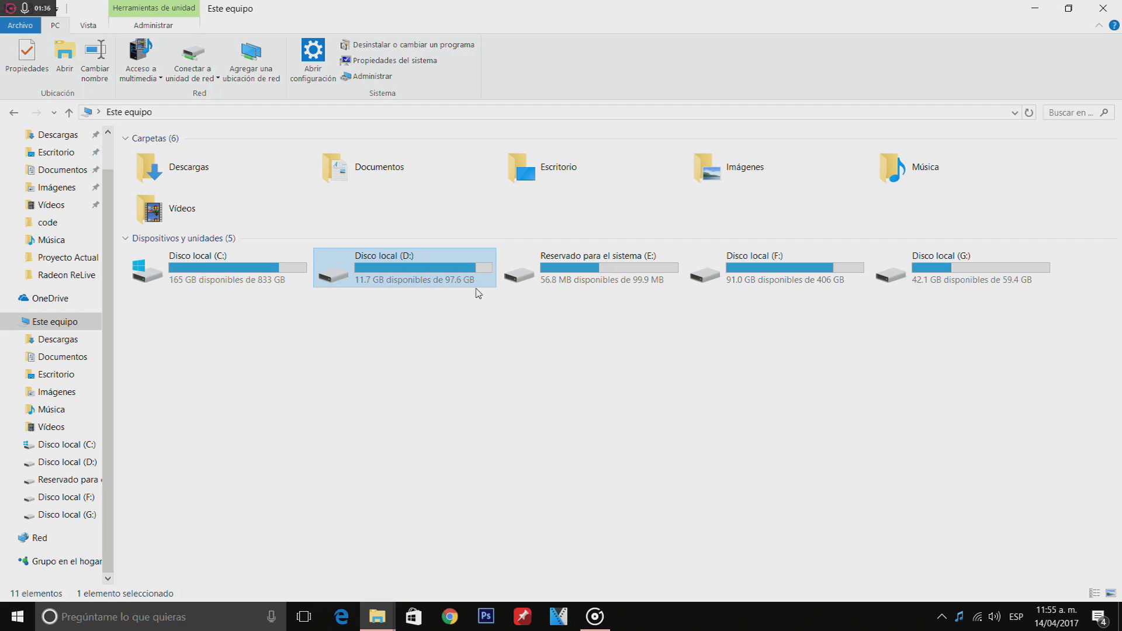
{"action": "left_click_drag", "start_coordinate": [440, 377], "coordinate": [270, 273]}
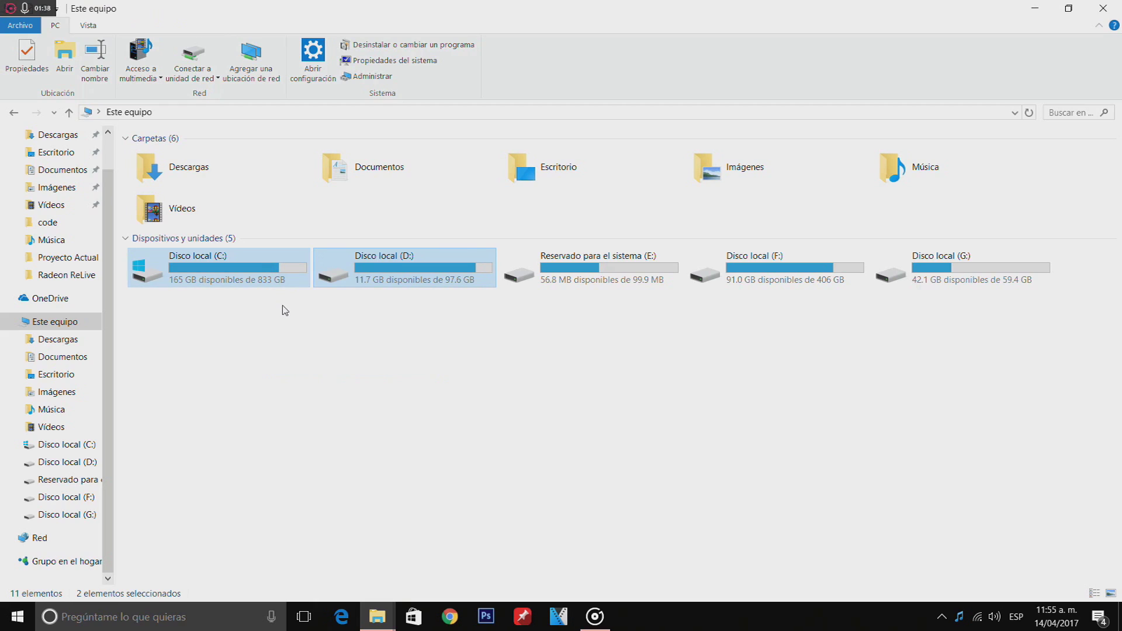
{"action": "left_click_drag", "start_coordinate": [405, 331], "coordinate": [235, 272]}
{"action": "left_click_drag", "start_coordinate": [380, 366], "coordinate": [244, 287]}
{"action": "left_click_drag", "start_coordinate": [325, 332], "coordinate": [211, 249]}
Step: Examine the size and free space of Reservado para el sistema (E:), Disco local (F:) and Disco local (G:)
{"action": "left_click_drag", "start_coordinate": [602, 335], "coordinate": [1017, 269]}
{"action": "left_click_drag", "start_coordinate": [1089, 279], "coordinate": [1103, 295]}
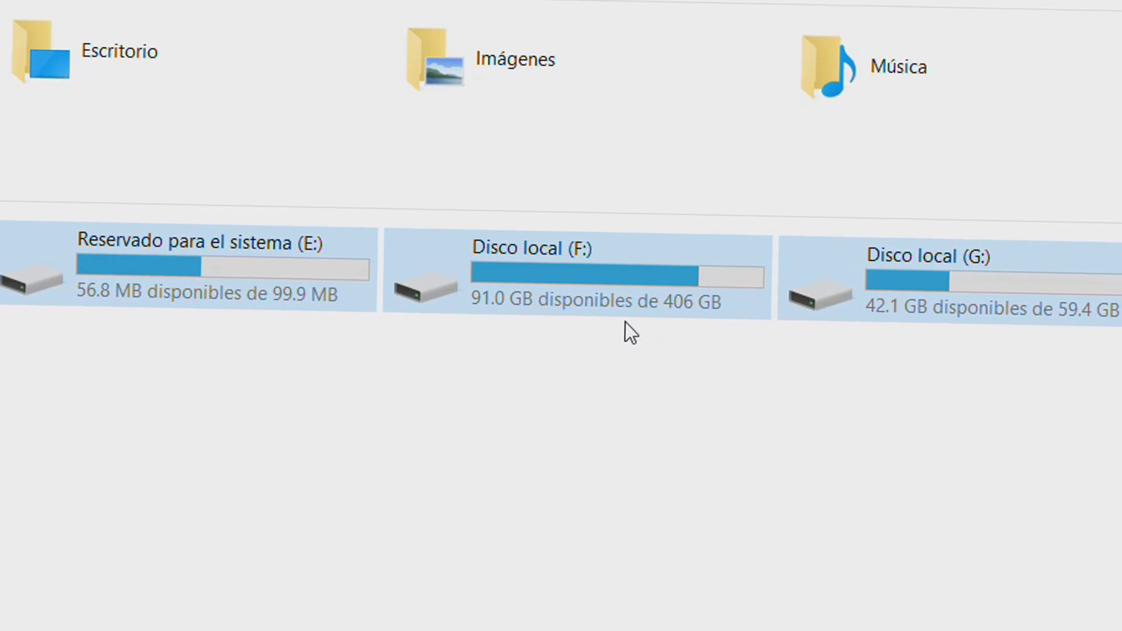
{"action": "left_click", "coordinate": [714, 313]}
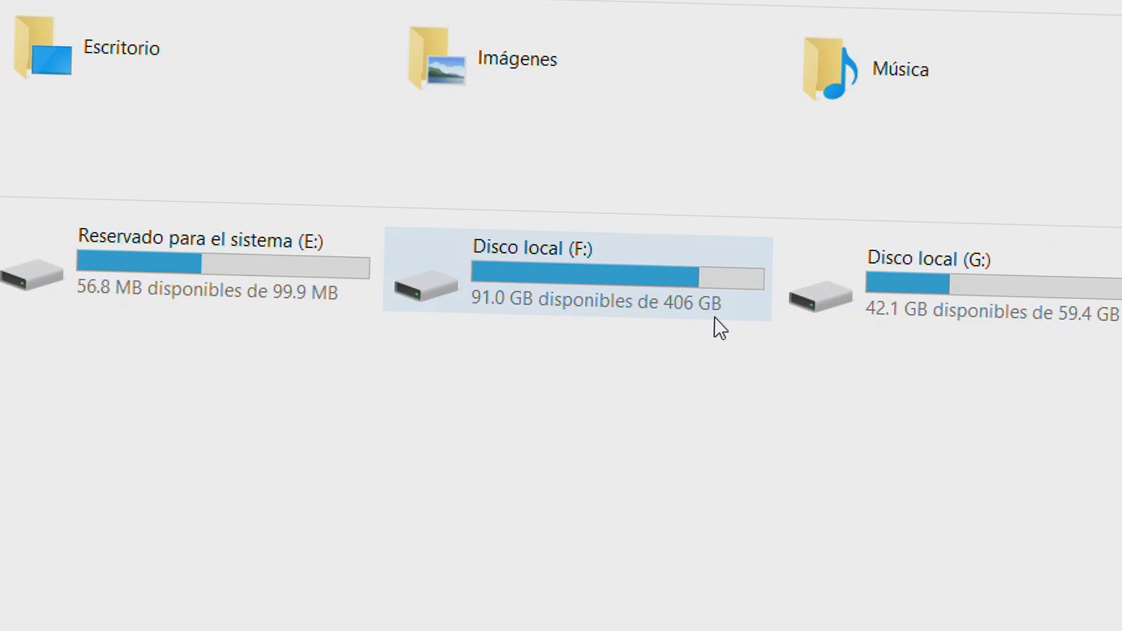
{"action": "left_click", "coordinate": [940, 312]}
{"action": "left_click", "coordinate": [358, 380]}
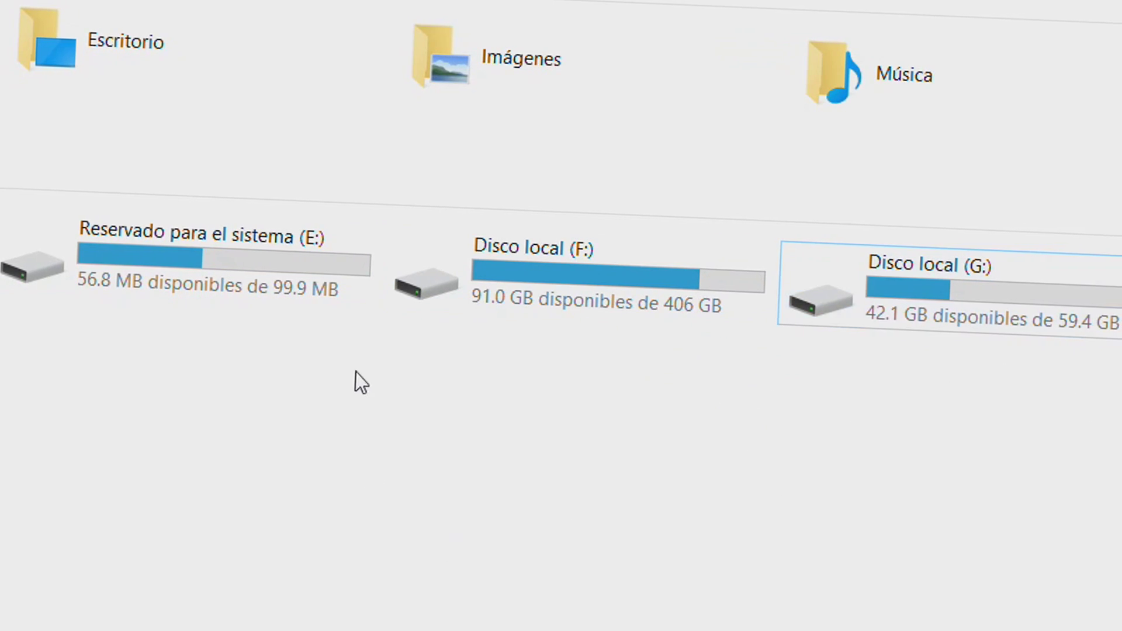
{"action": "left_click", "coordinate": [293, 276]}
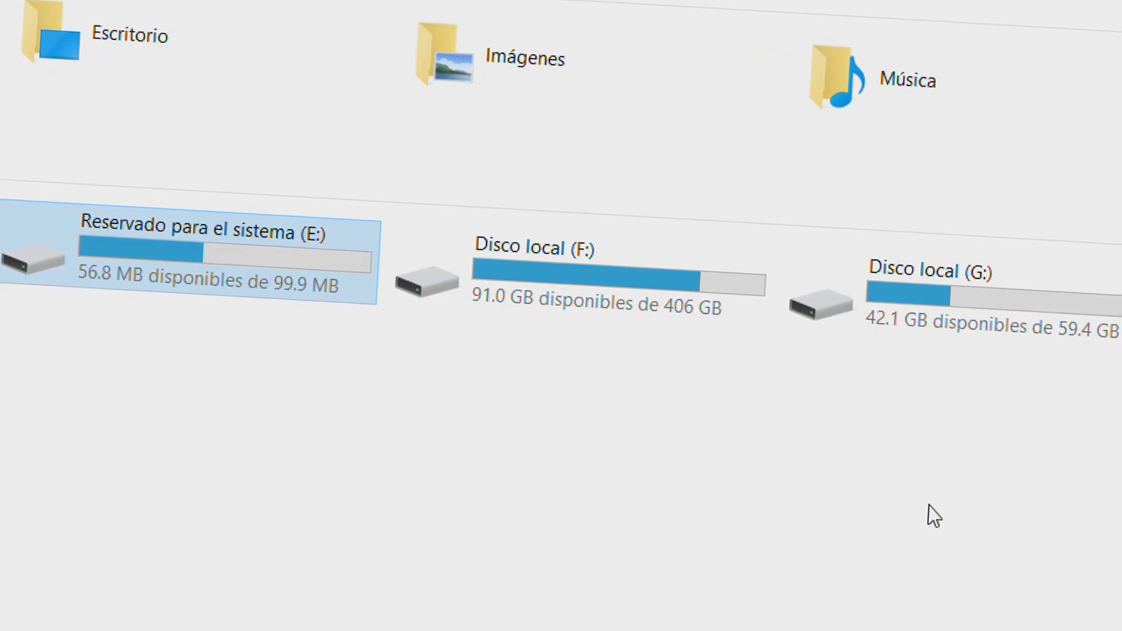
{"action": "left_click_drag", "start_coordinate": [928, 504], "coordinate": [283, 264]}
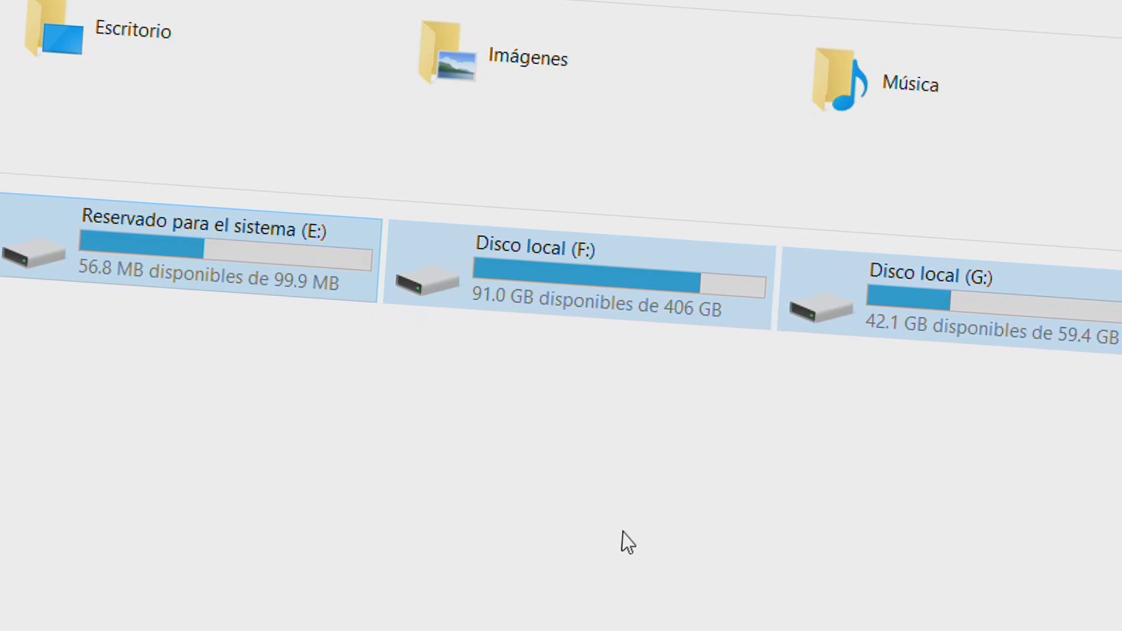
{"action": "left_click_drag", "start_coordinate": [967, 318], "coordinate": [643, 280]}
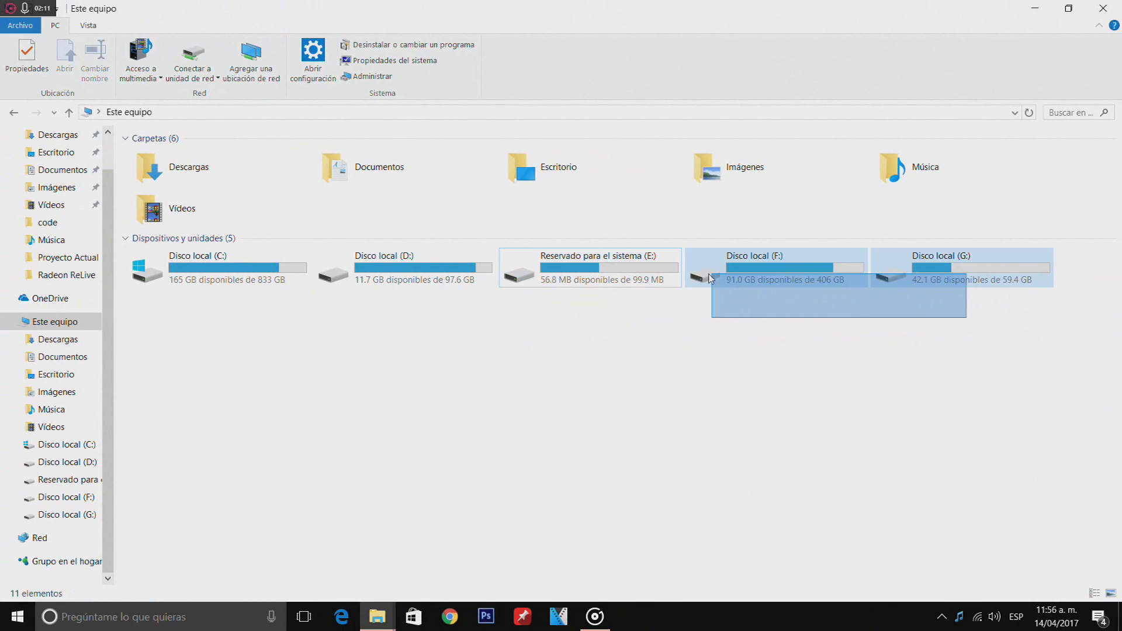
{"action": "left_click_drag", "start_coordinate": [994, 349], "coordinate": [545, 281]}
{"action": "left_click", "coordinate": [806, 319]}
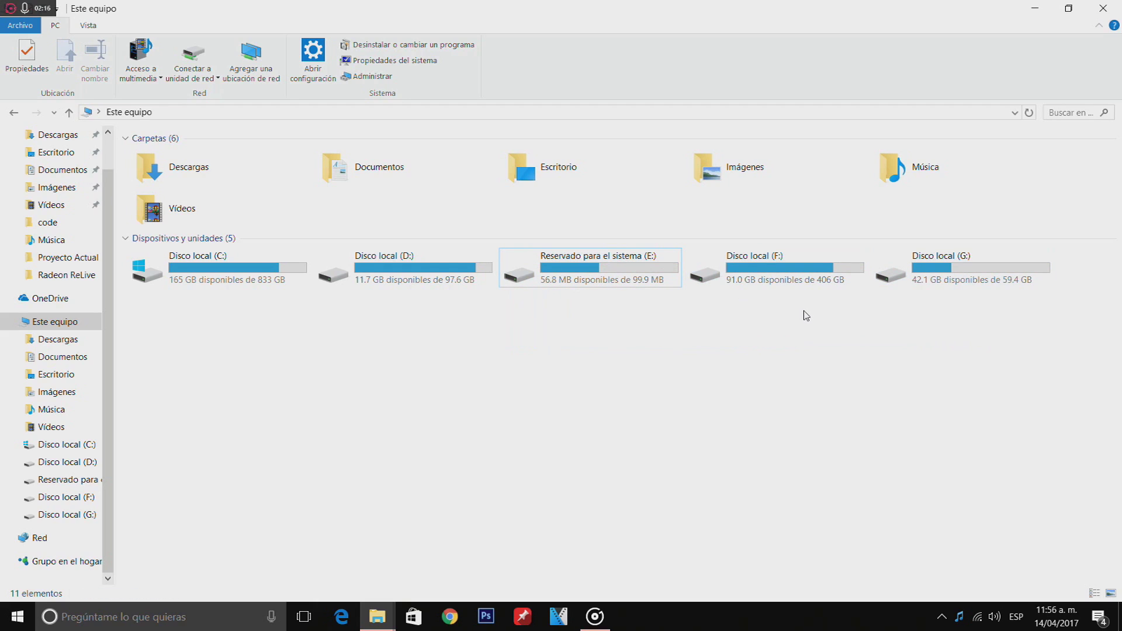
{"action": "left_click_drag", "start_coordinate": [988, 368], "coordinate": [825, 257]}
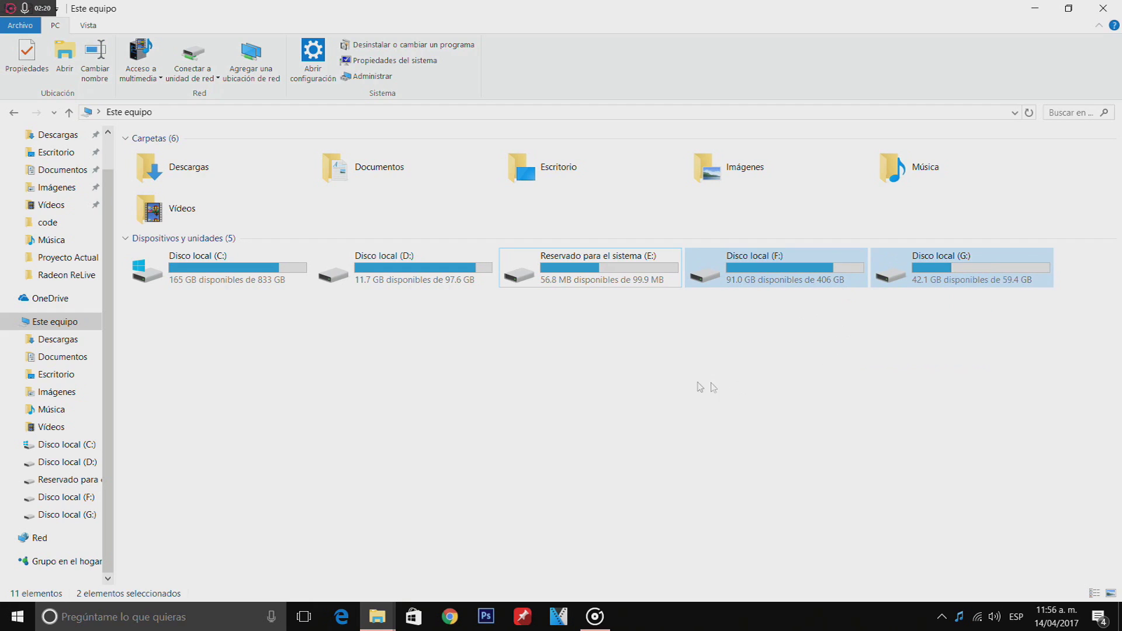
Step: Check the total size of the Reservado para el sistema (E:) partition and open it
{"action": "left_click", "coordinate": [620, 271]}
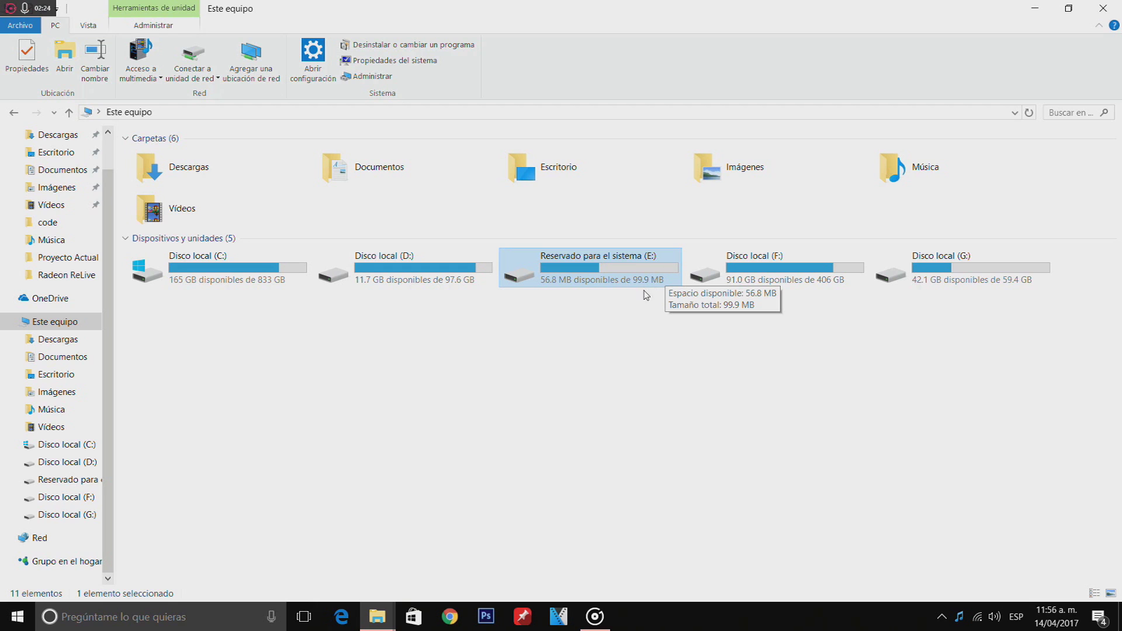
{"action": "left_click_drag", "start_coordinate": [601, 345], "coordinate": [734, 270]}
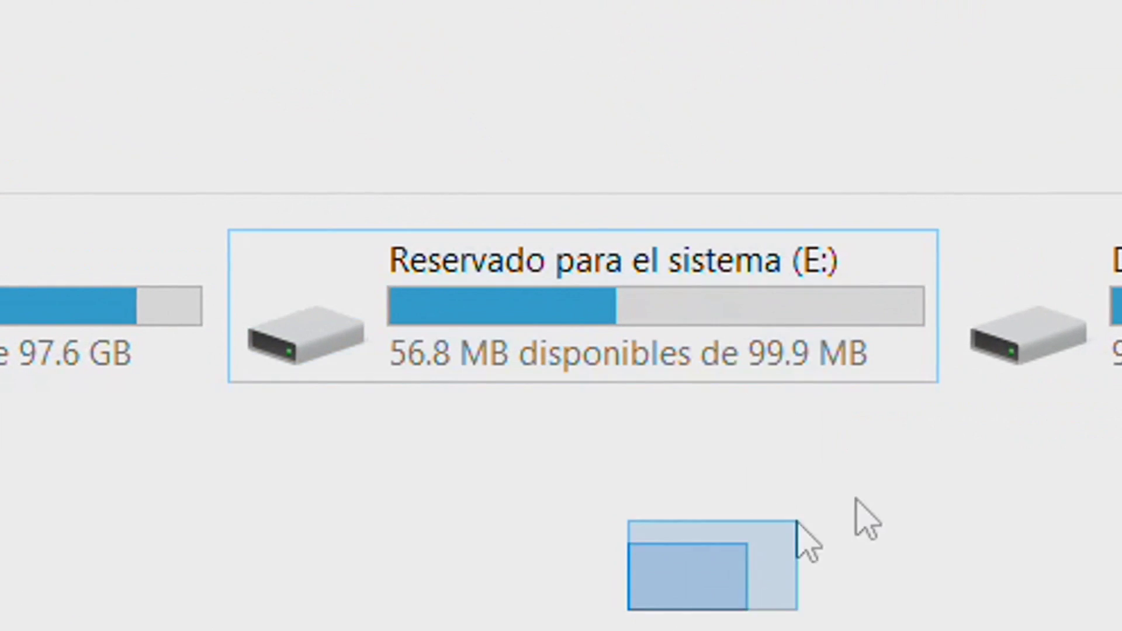
{"action": "left_click", "coordinate": [570, 343]}
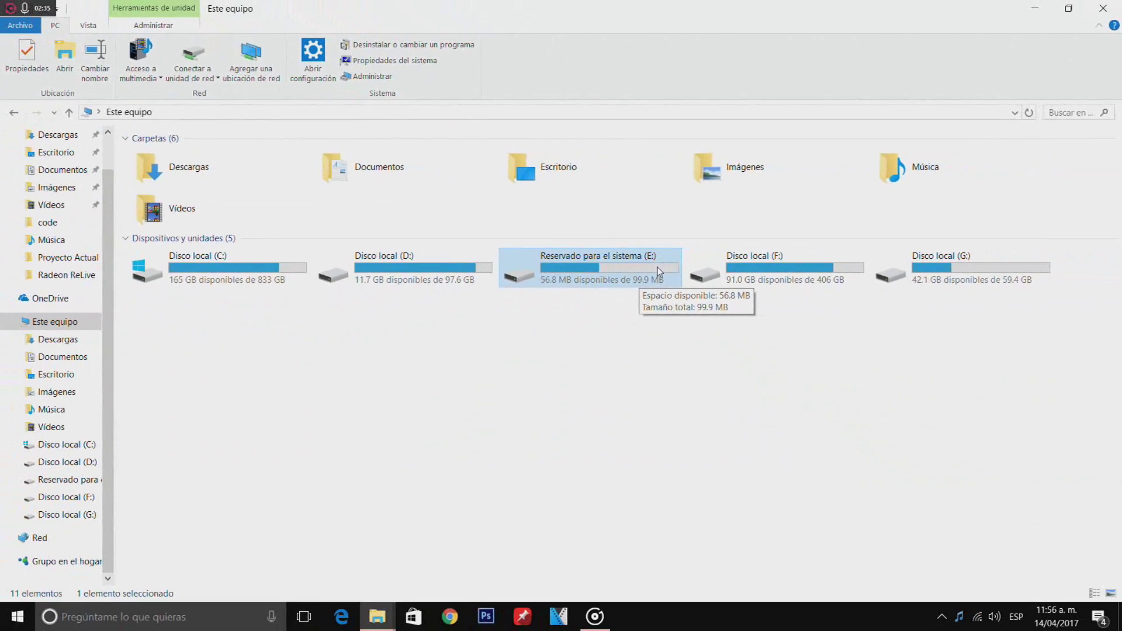
{"action": "double_click", "coordinate": [658, 271]}
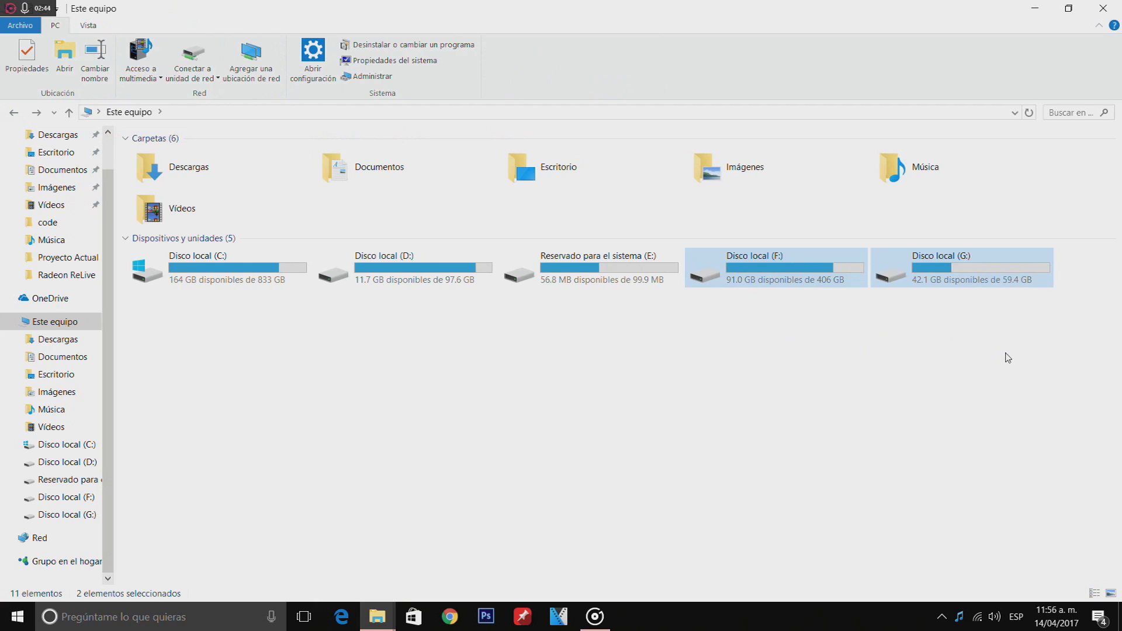
Step: Check the available space and total size of Disco local (F:)
{"action": "left_click_drag", "start_coordinate": [1007, 354], "coordinate": [764, 283]}
{"action": "left_click", "coordinate": [798, 264]}
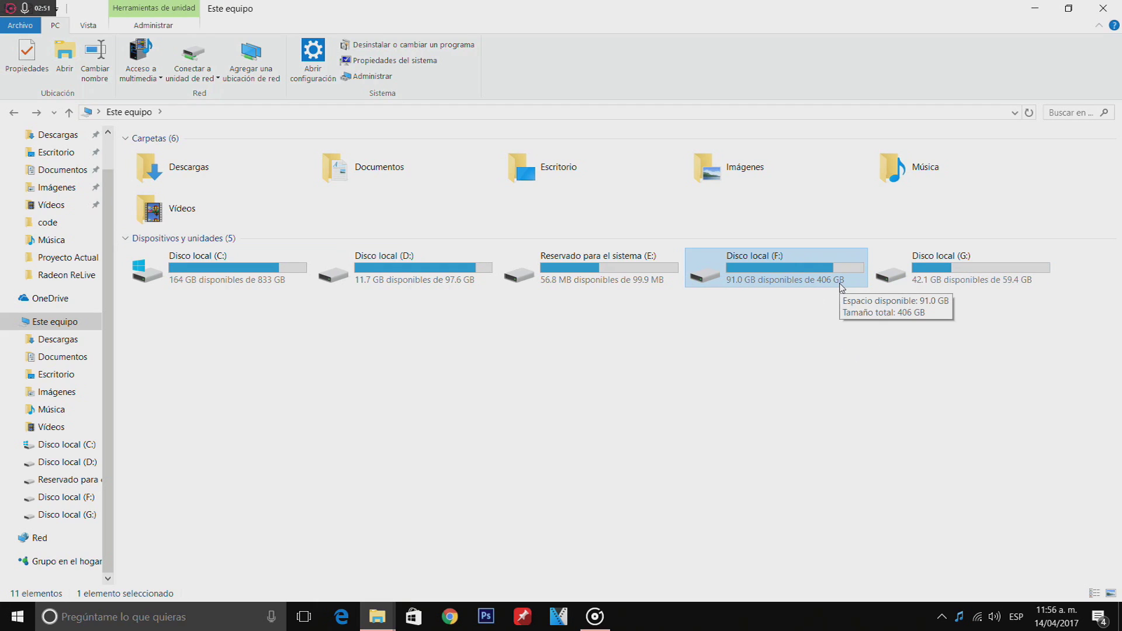
{"action": "left_click", "coordinate": [805, 283]}
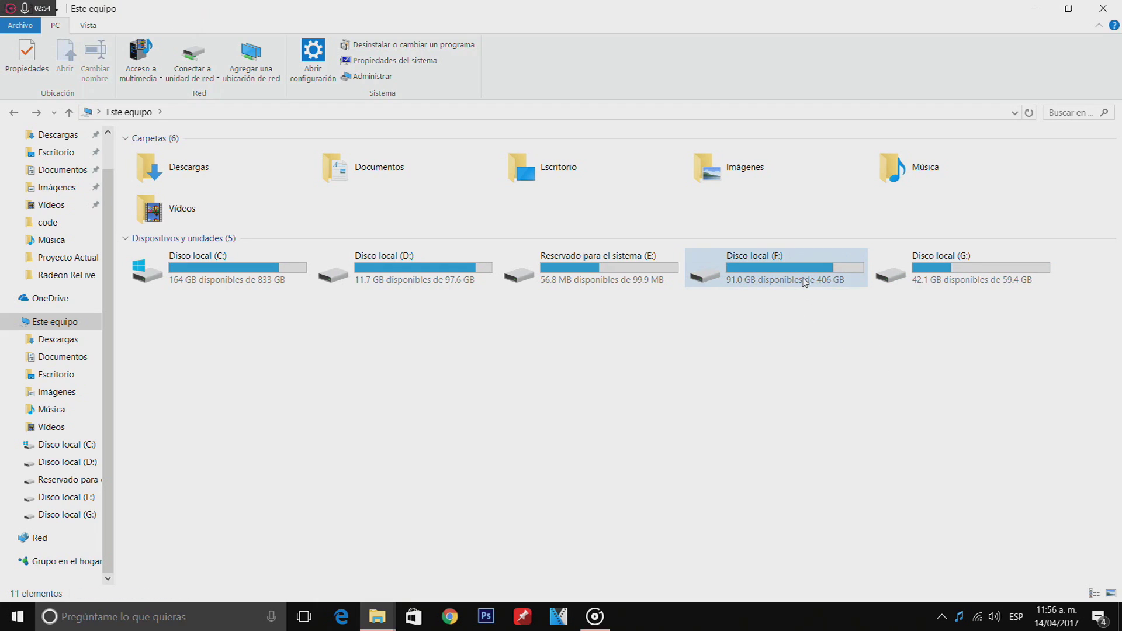
Step: Open Disco local (G:), examine all of its folders and files, and return to Este equipo
{"action": "double_click", "coordinate": [953, 261]}
{"action": "left_click_drag", "start_coordinate": [464, 582], "coordinate": [247, 152]}
{"action": "key", "text": "ctrl+a"}
{"action": "left_click", "coordinate": [403, 414]}
{"action": "left_click", "coordinate": [351, 431]}
{"action": "left_click_drag", "start_coordinate": [363, 464], "coordinate": [281, 167]}
{"action": "left_click", "coordinate": [358, 476]}
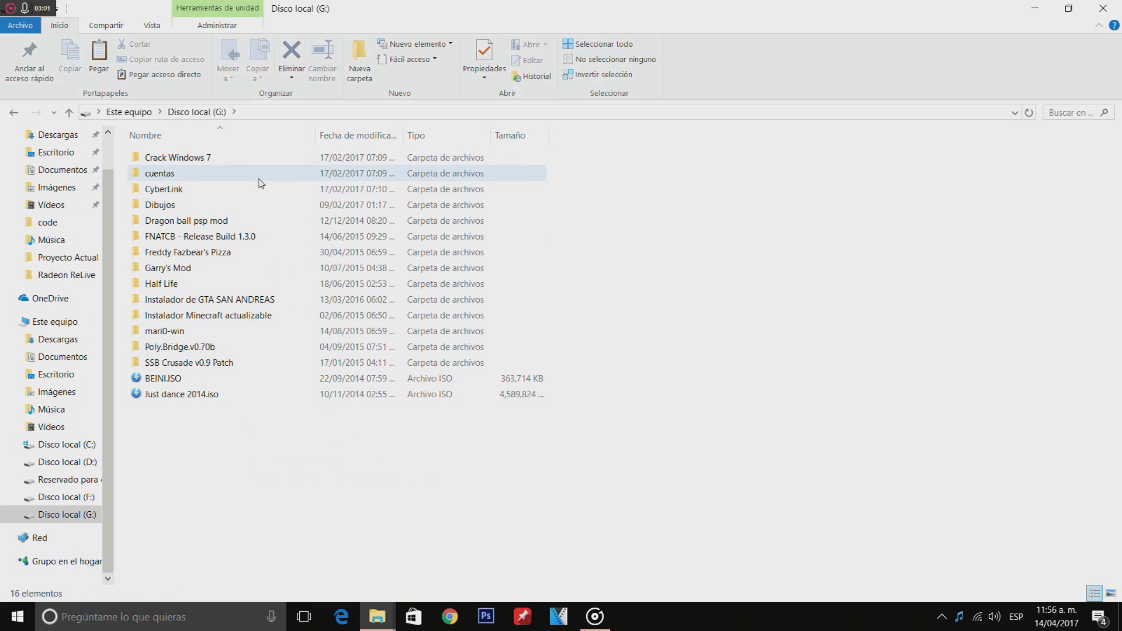
{"action": "left_click_drag", "start_coordinate": [412, 501], "coordinate": [238, 150]}
{"action": "left_click", "coordinate": [397, 497]}
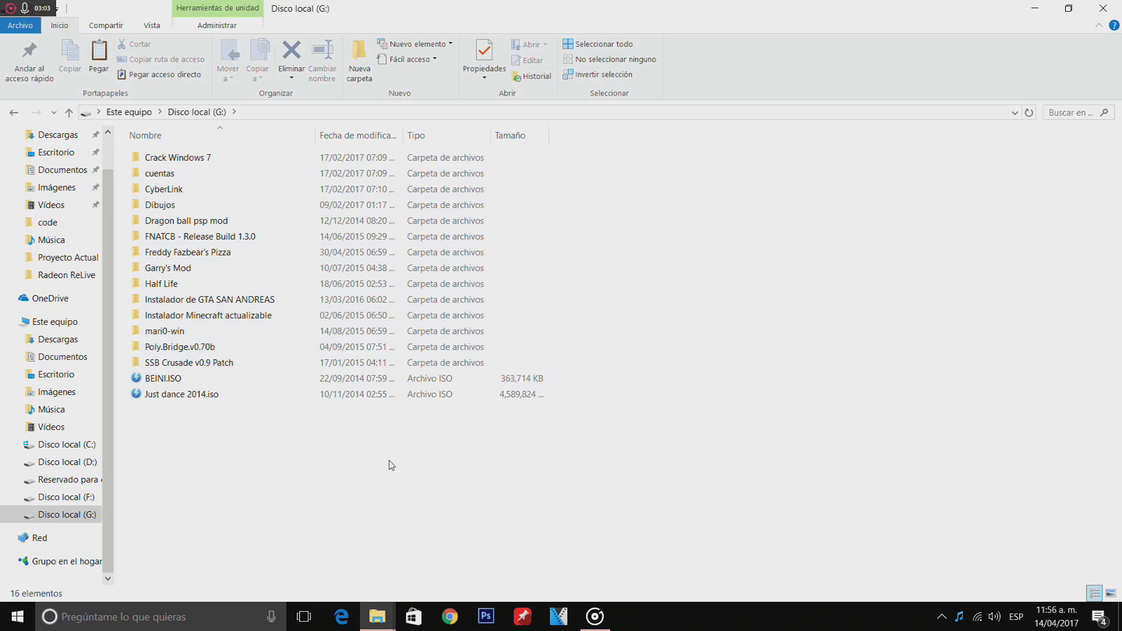
{"action": "left_click_drag", "start_coordinate": [339, 502], "coordinate": [246, 155]}
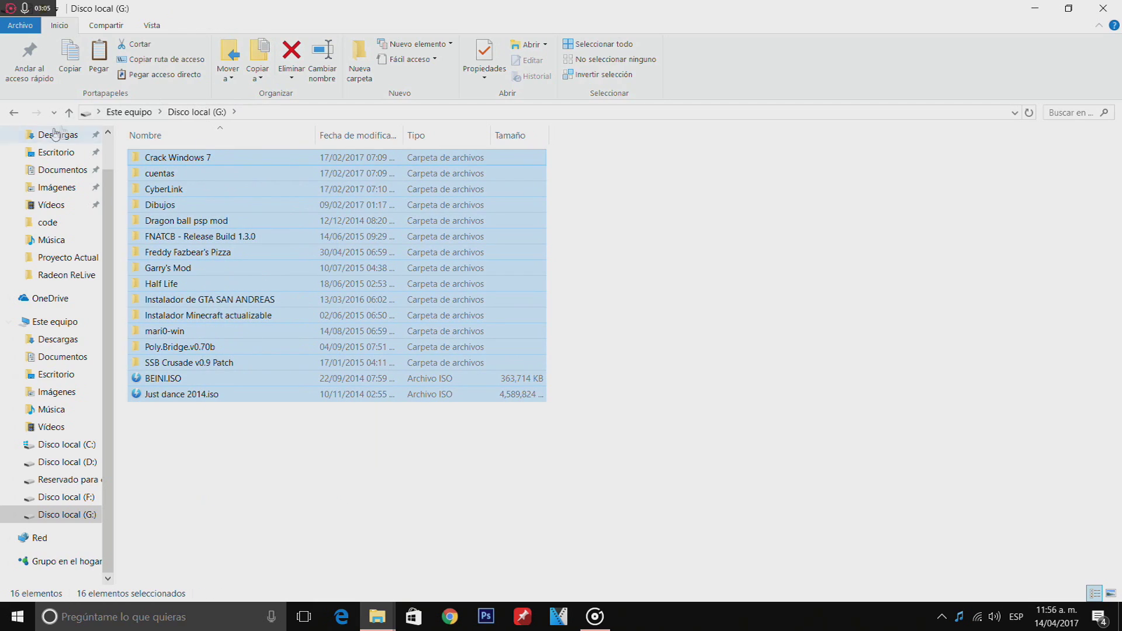
{"action": "left_click", "coordinate": [14, 112]}
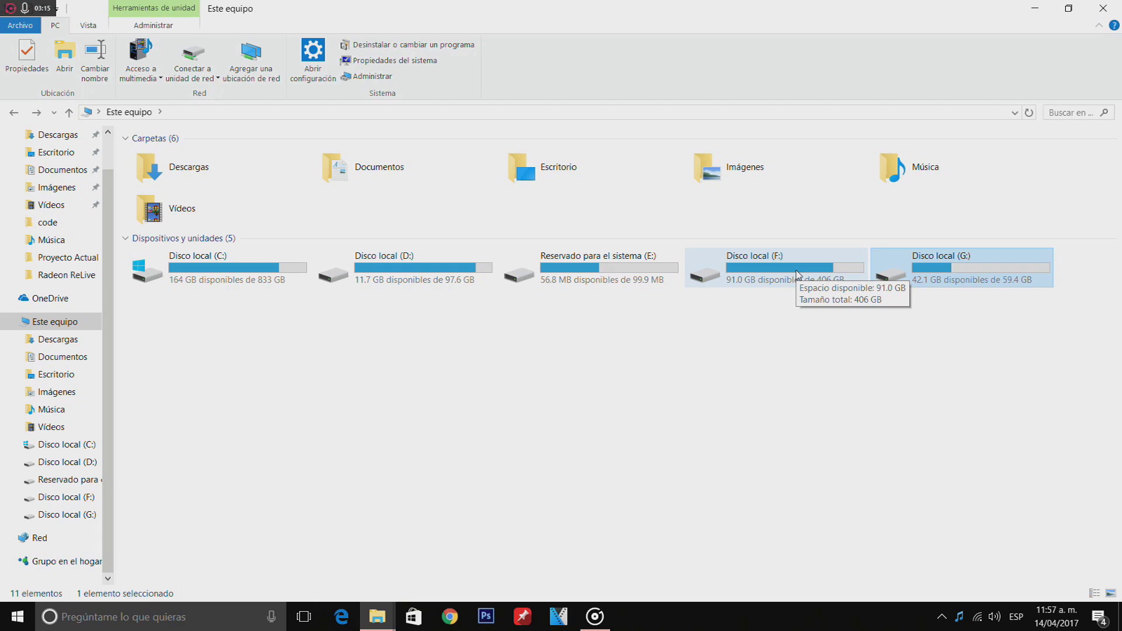
Step: Open Disco local (F:) and examine its folders from Archivos de programa (x86) to Windows and the files below them
{"action": "double_click", "coordinate": [798, 275]}
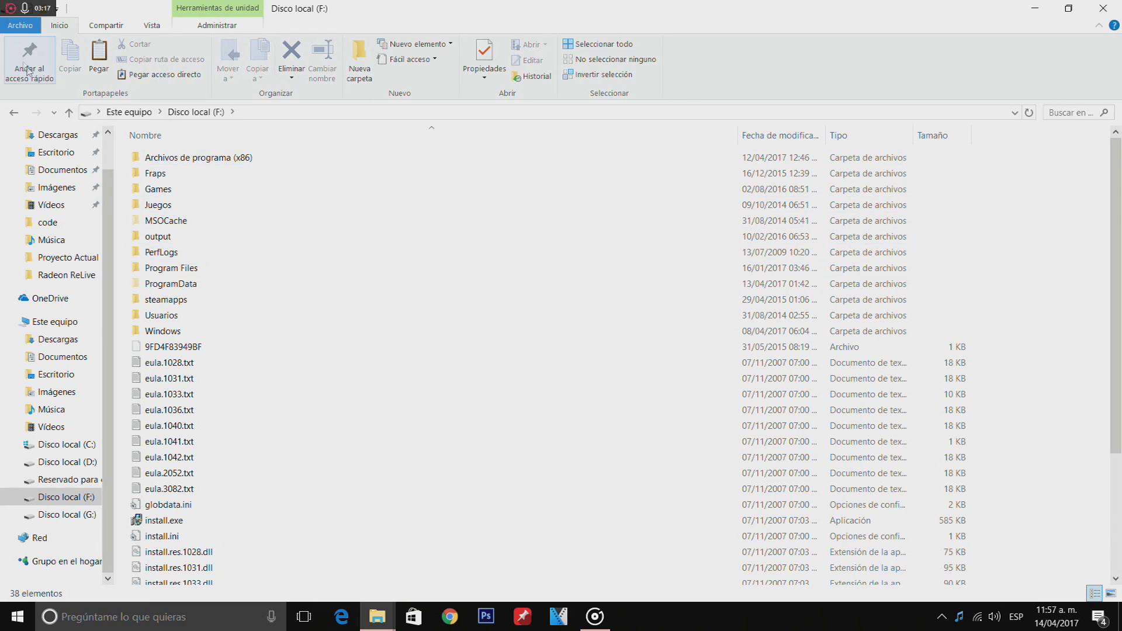
{"action": "left_click", "coordinate": [12, 113]}
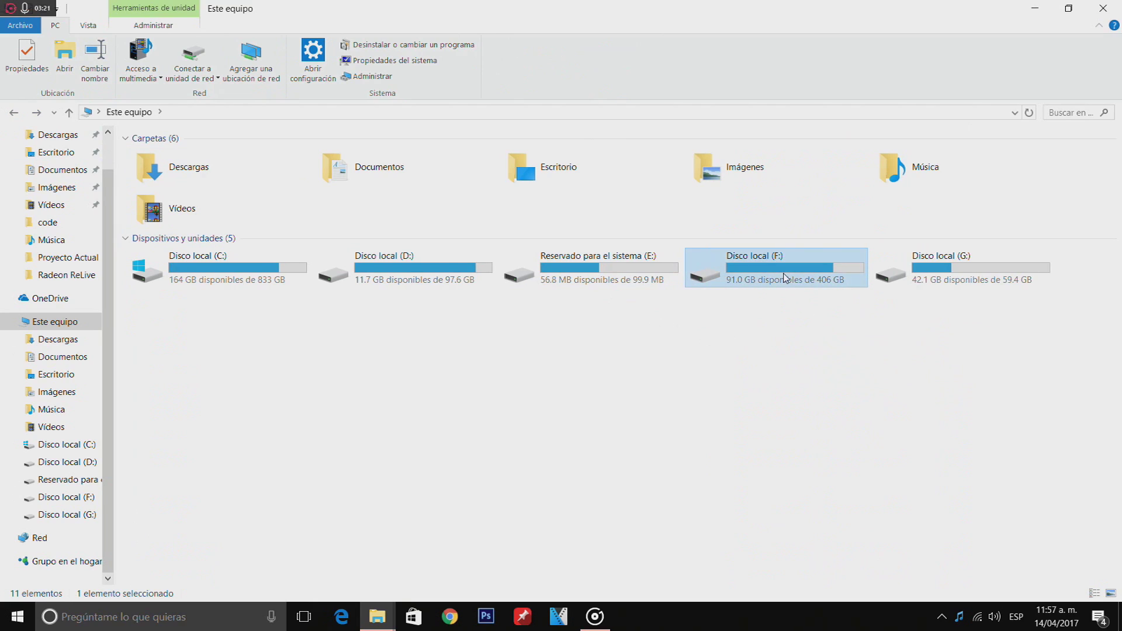
{"action": "left_click_drag", "start_coordinate": [789, 365], "coordinate": [766, 272]}
{"action": "double_click", "coordinate": [789, 270]}
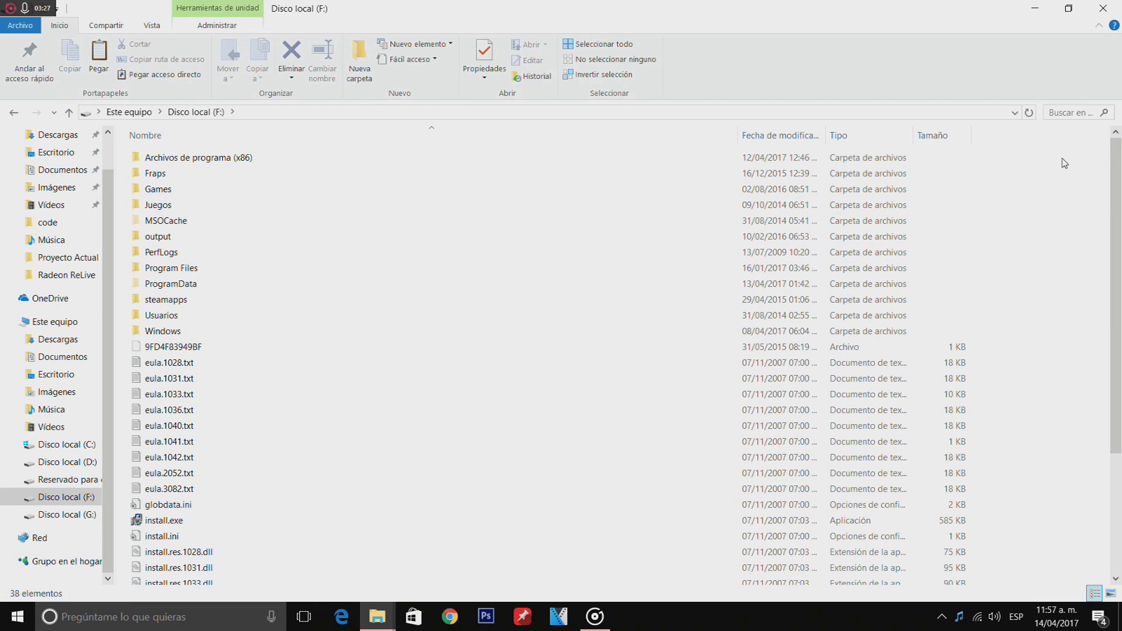
{"action": "left_click_drag", "start_coordinate": [1061, 157], "coordinate": [131, 338]}
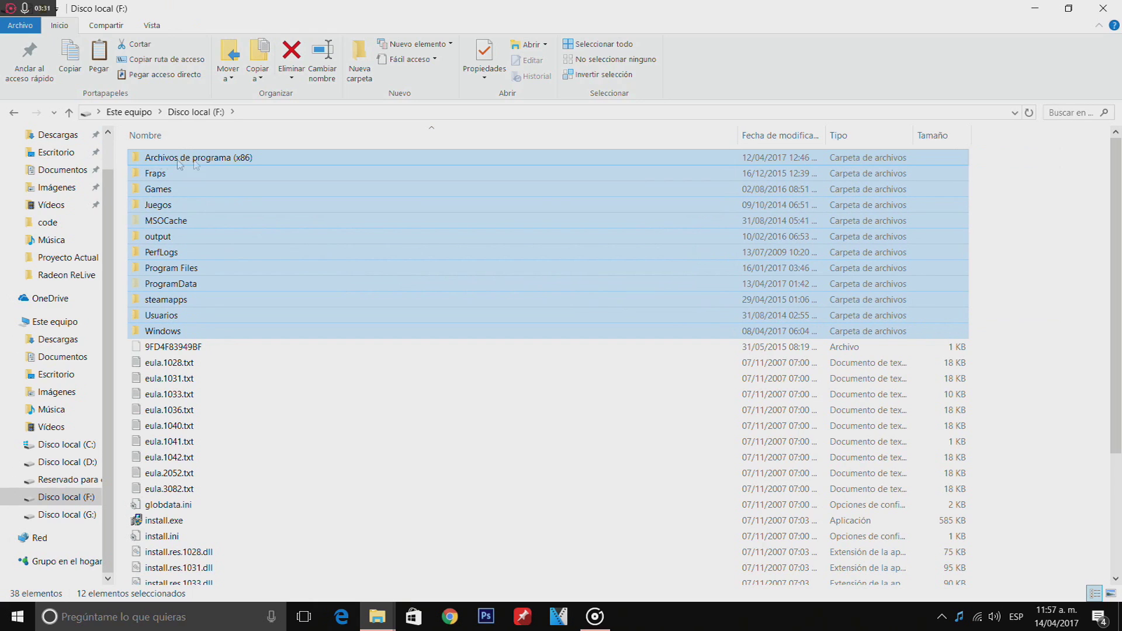
{"action": "left_click", "coordinate": [1055, 171]}
{"action": "left_click_drag", "start_coordinate": [1063, 149], "coordinate": [627, 471]}
{"action": "scroll", "coordinate": [627, 471], "scroll_direction": "up", "scroll_amount": 4}
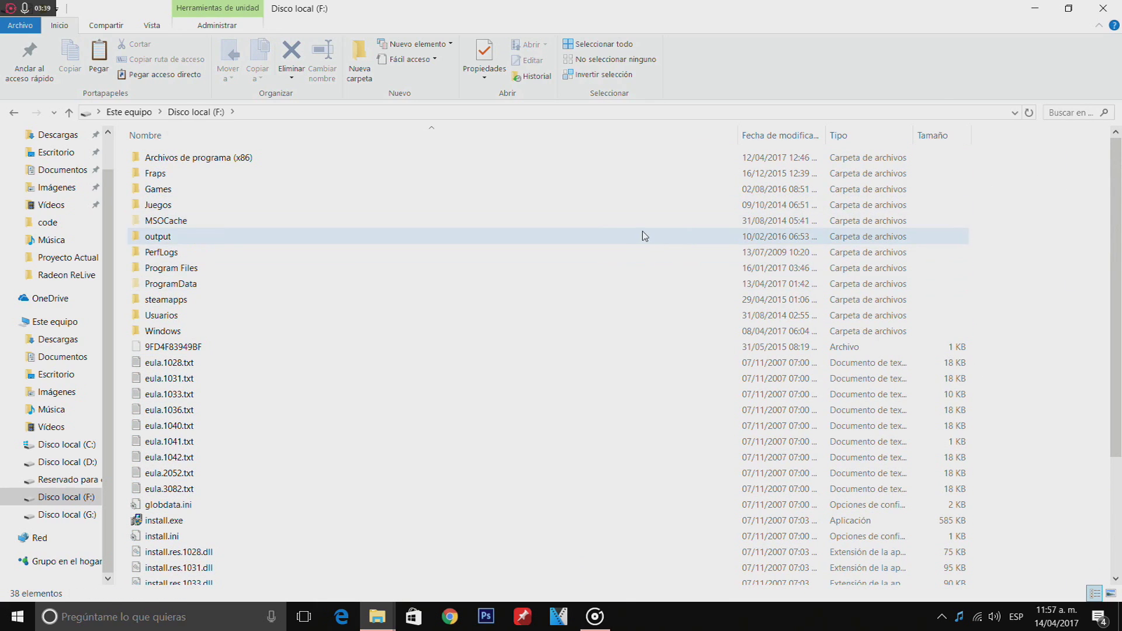
Step: Open Usuarios on Disco local (F:), enter the personal profile folder and examine all of its folders and files
{"action": "mouse_move", "coordinate": [643, 231]}
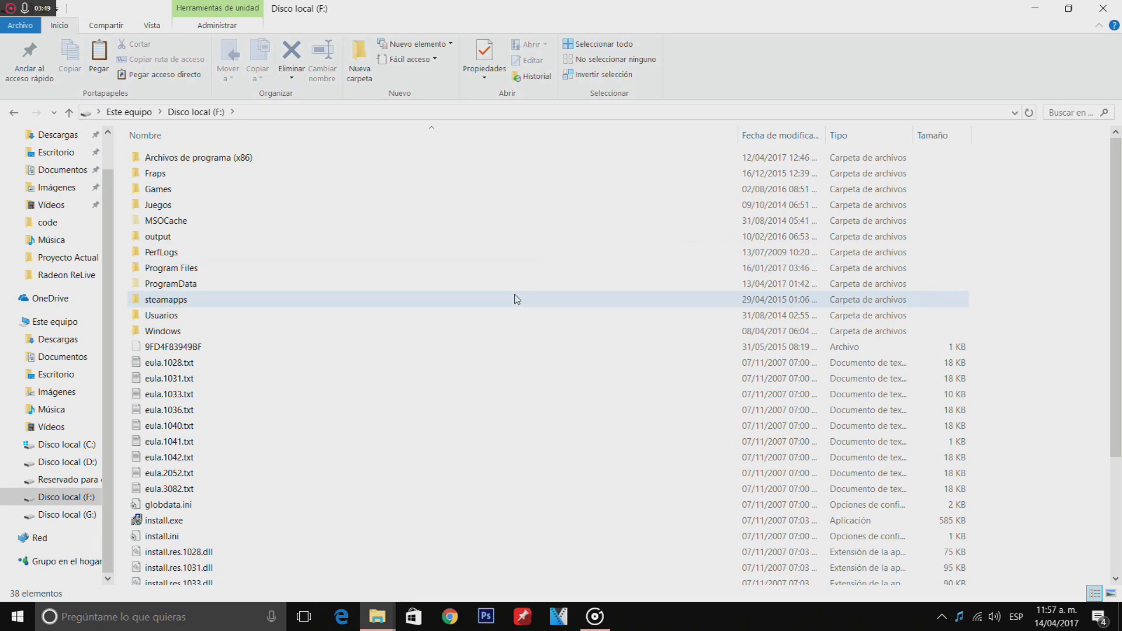
{"action": "double_click", "coordinate": [541, 318]}
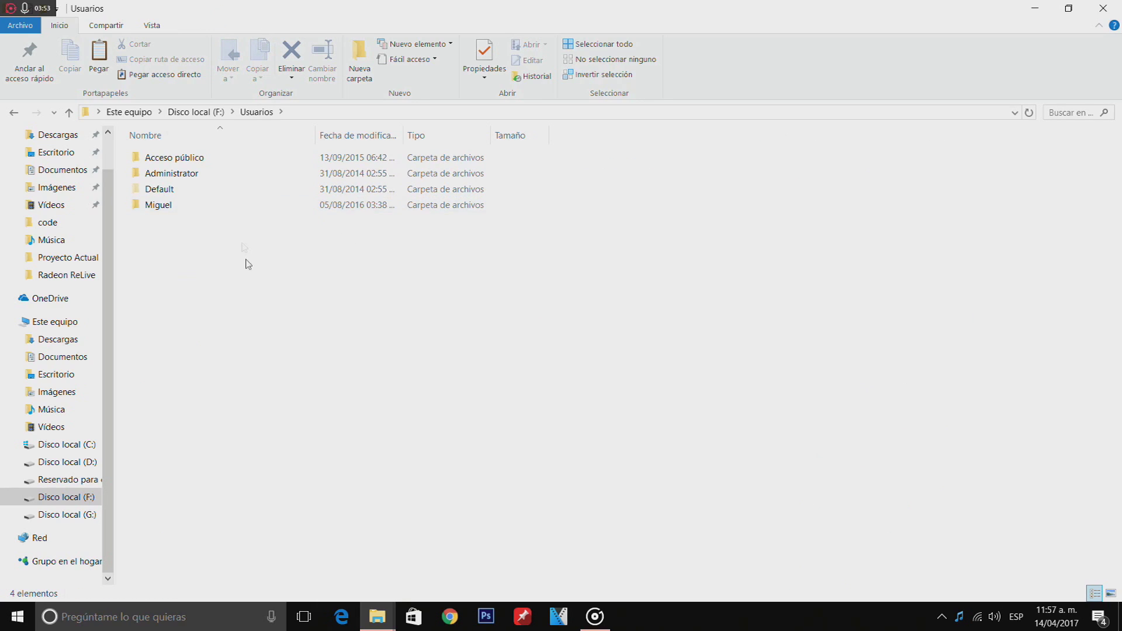
{"action": "left_click_drag", "start_coordinate": [248, 264], "coordinate": [246, 154]}
{"action": "left_click", "coordinate": [291, 297]}
{"action": "double_click", "coordinate": [273, 207]}
{"action": "left_click_drag", "start_coordinate": [921, 187], "coordinate": [274, 553]}
{"action": "left_click", "coordinate": [798, 452]}
{"action": "left_click_drag", "start_coordinate": [793, 552], "coordinate": [435, 81]}
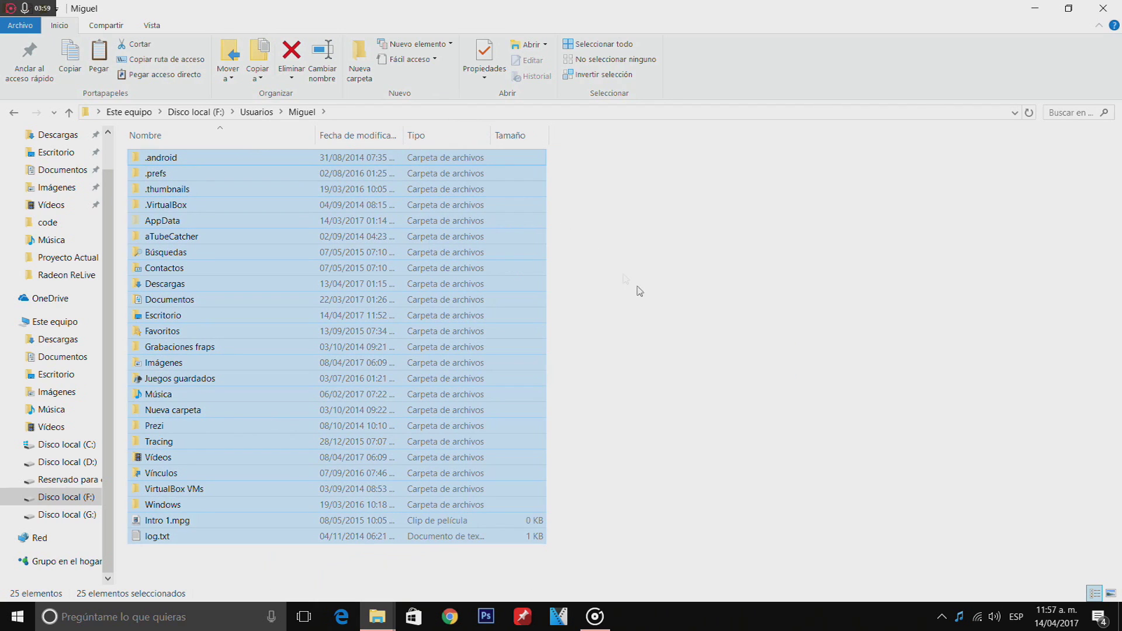
{"action": "left_click", "coordinate": [785, 169]}
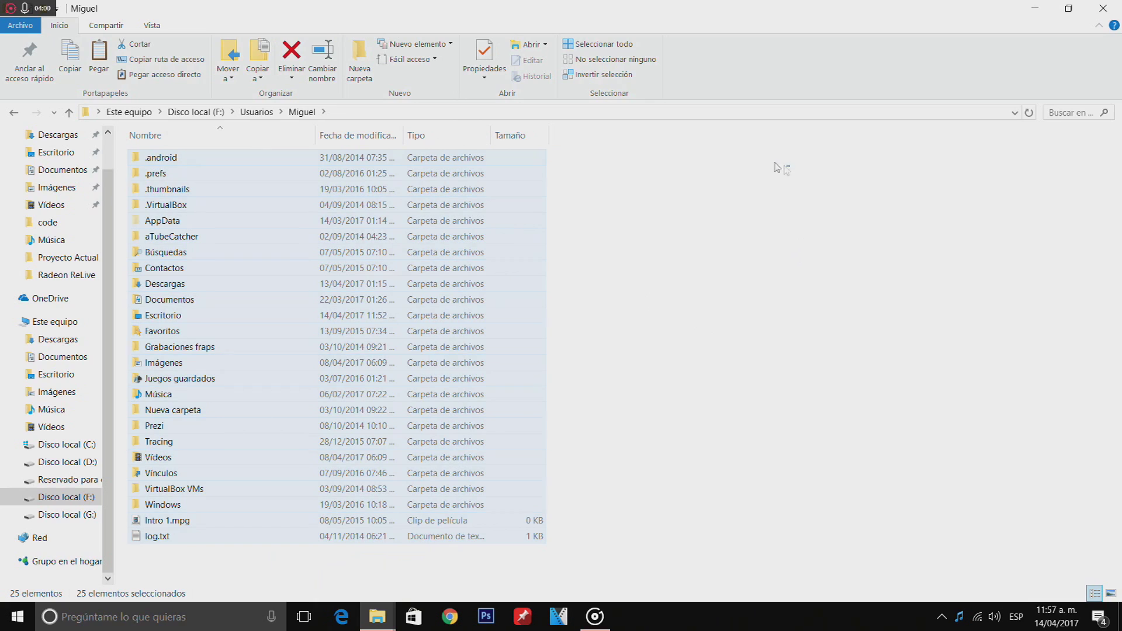
Step: Go through the profile's folders one by one from Descargas down to Vídeos
{"action": "left_click", "coordinate": [252, 287]}
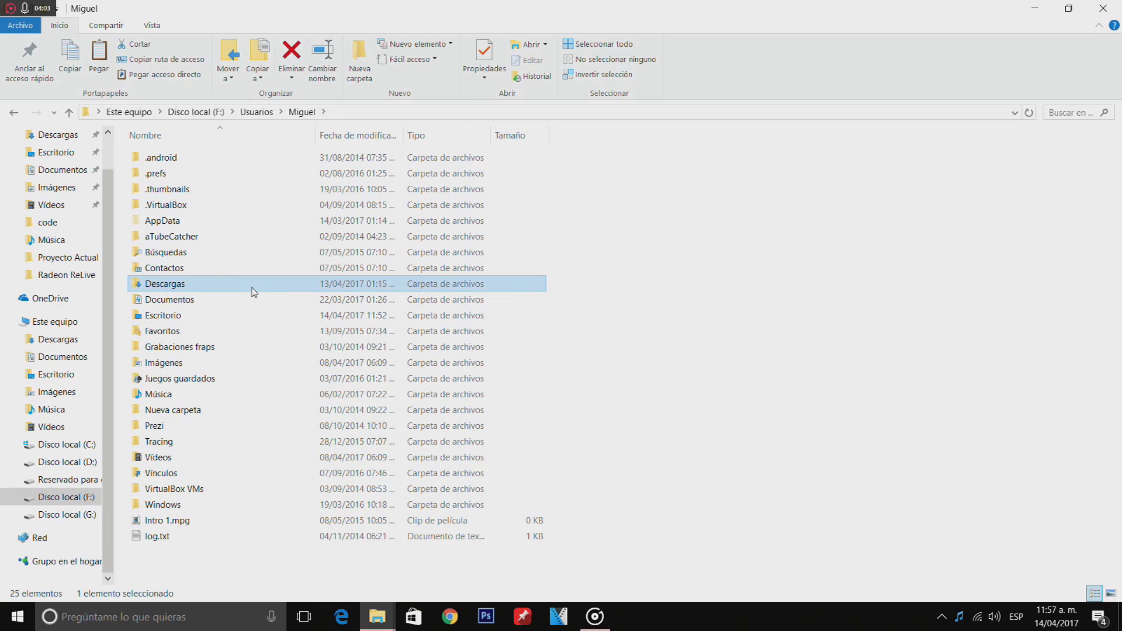
{"action": "key", "text": "Down"}
{"action": "key", "text": "Down"}
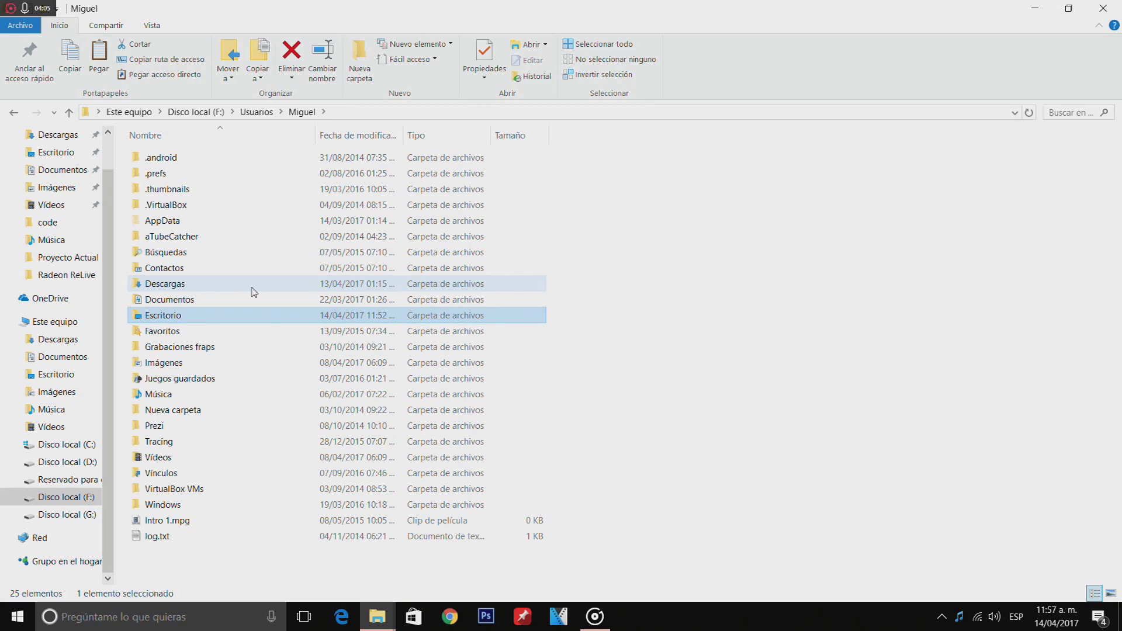
{"action": "key", "text": "Down"}
{"action": "key", "text": "Down"}
{"action": "key", "text": "Down"}
{"action": "key", "text": "Down"}
{"action": "key", "text": "Down"}
{"action": "key", "text": "Down"}
{"action": "key", "text": "Down"}
{"action": "key", "text": "Down"}
{"action": "key", "text": "Down"}
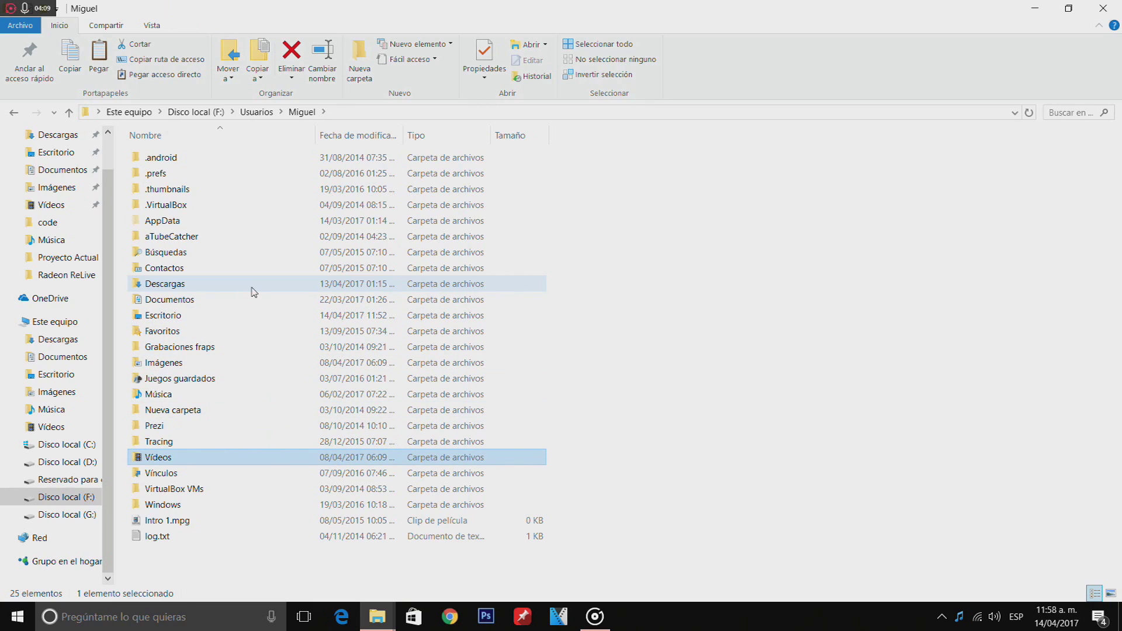
{"action": "left_click_drag", "start_coordinate": [733, 178], "coordinate": [636, 346]}
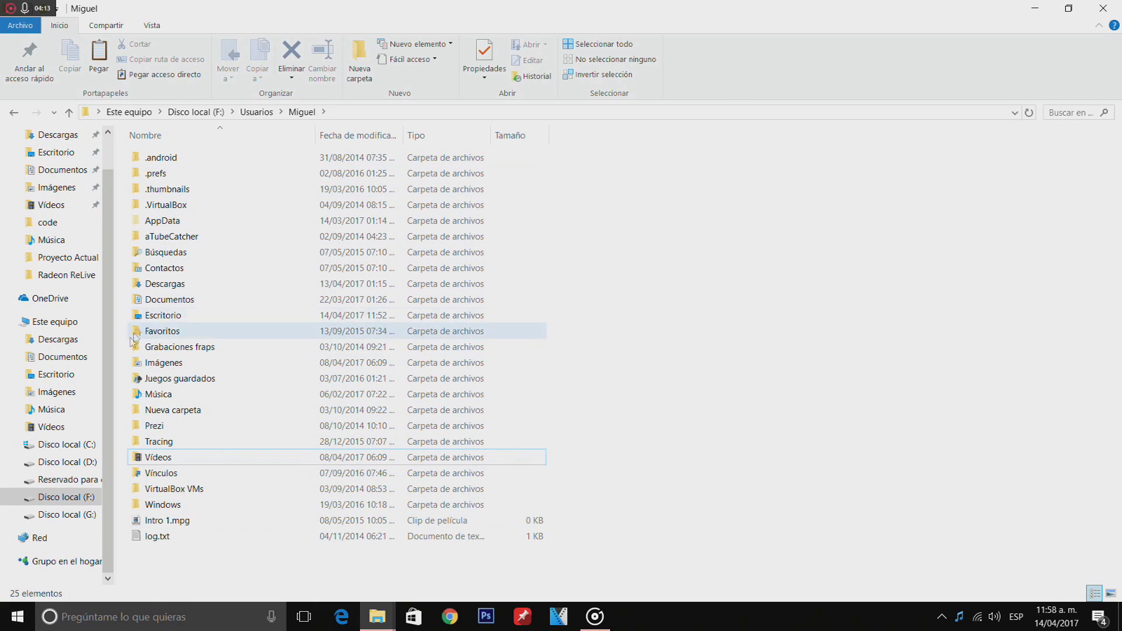
Step: Open the profile's Escritorio folder, examine all of its folders and files, and return to the profile folder
{"action": "double_click", "coordinate": [195, 319]}
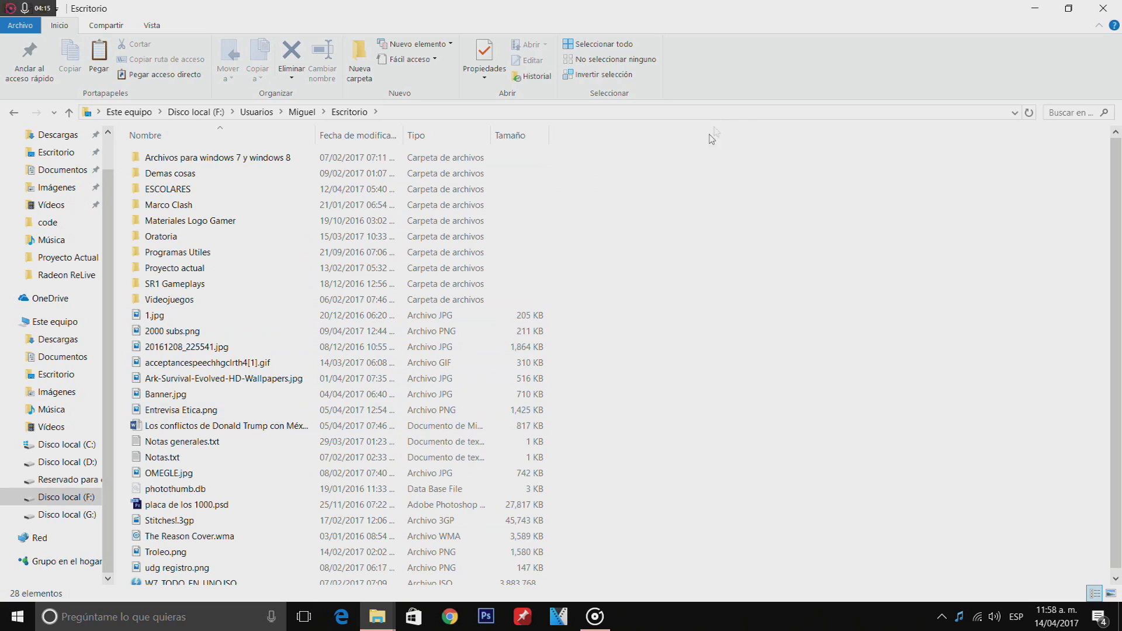
{"action": "left_click_drag", "start_coordinate": [835, 153], "coordinate": [354, 582]}
{"action": "left_click", "coordinate": [723, 535]}
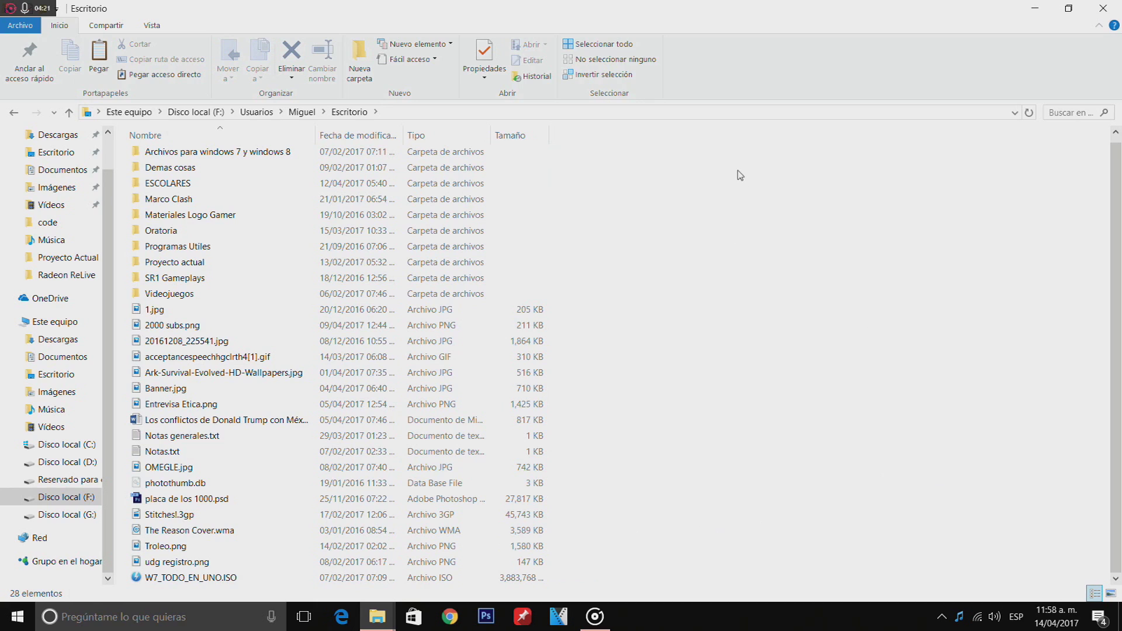
{"action": "left_click_drag", "start_coordinate": [723, 157], "coordinate": [140, 582]}
{"action": "left_click", "coordinate": [1002, 427]}
{"action": "left_click_drag", "start_coordinate": [798, 554], "coordinate": [128, 145]}
{"action": "left_click", "coordinate": [914, 308]}
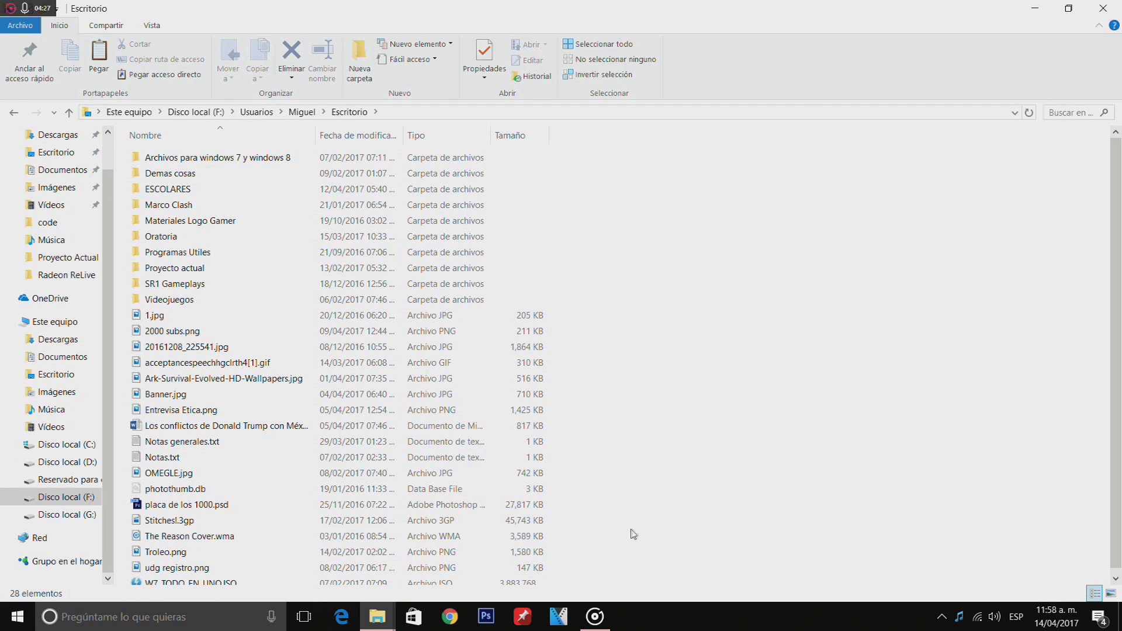
{"action": "left_click_drag", "start_coordinate": [721, 141], "coordinate": [126, 584]}
{"action": "left_click", "coordinate": [13, 111]}
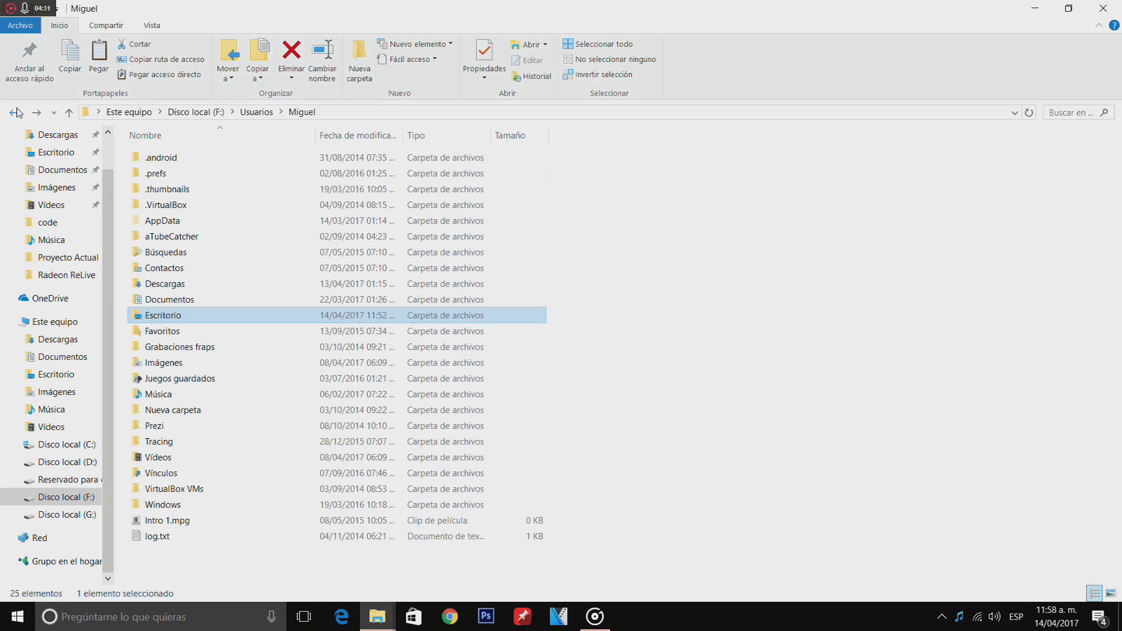
Step: Examine the contents of the profile's Documentos and Descargas folders, returning to the profile folder after each
{"action": "double_click", "coordinate": [296, 298]}
{"action": "left_click_drag", "start_coordinate": [867, 541], "coordinate": [197, 16]}
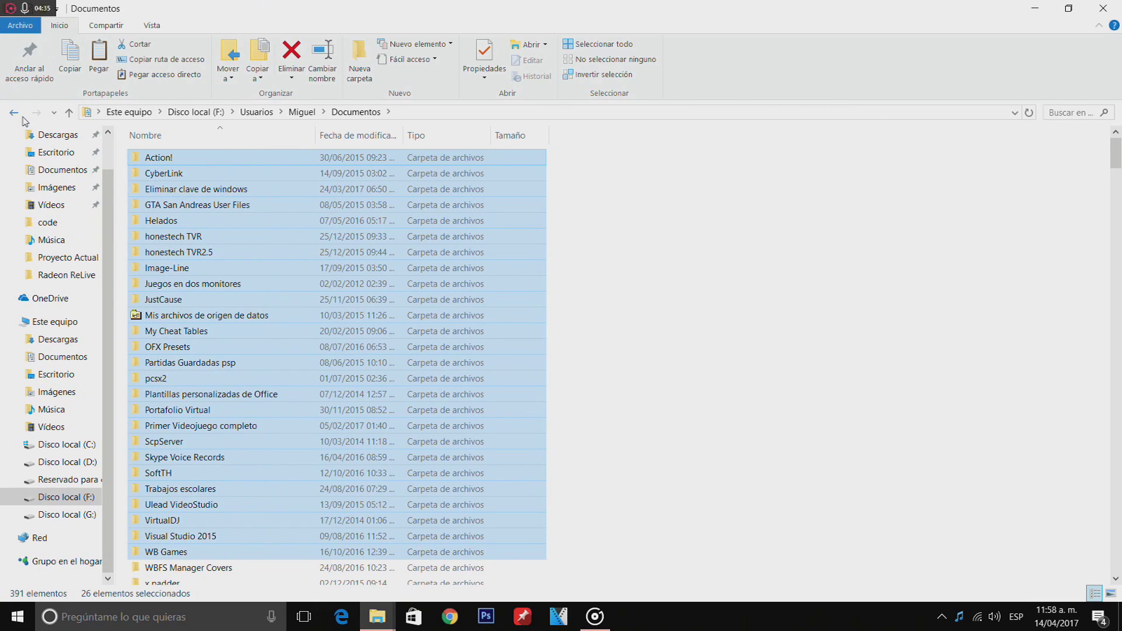
{"action": "left_click", "coordinate": [13, 113]}
{"action": "double_click", "coordinate": [205, 285]}
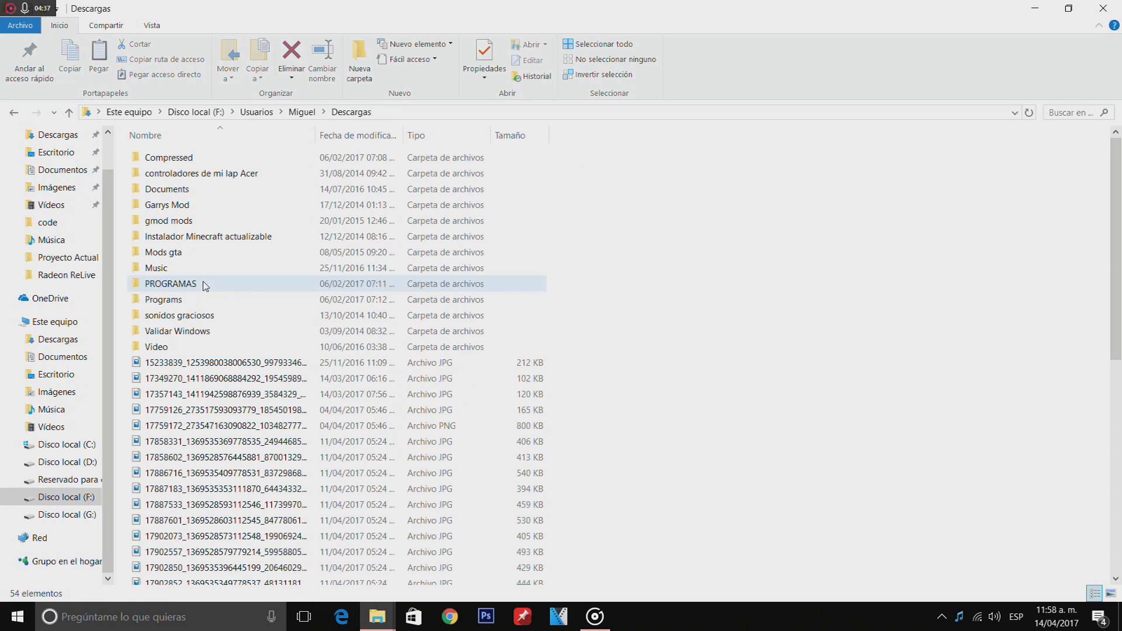
{"action": "left_click_drag", "start_coordinate": [651, 253], "coordinate": [701, 584]}
{"action": "left_click", "coordinate": [719, 376]}
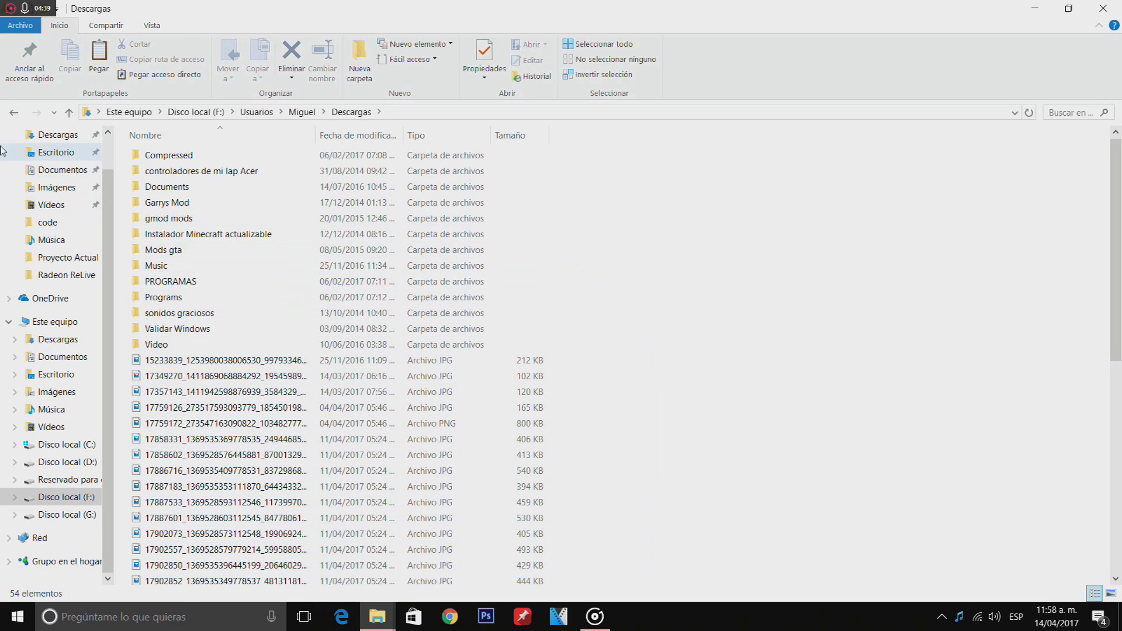
{"action": "left_click", "coordinate": [16, 114]}
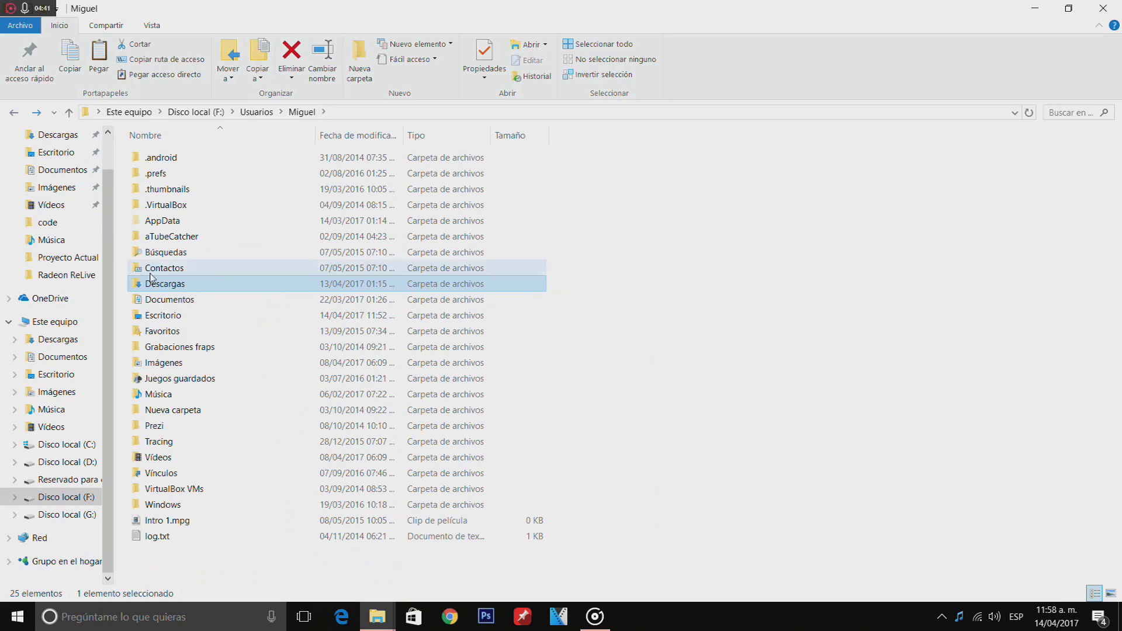
Step: Copy Ark-Survival-Evolved-HD-Wallpapers.jpg from the profile's Escritorio folder on F: onto the current desktop, keeping its file name
{"action": "double_click", "coordinate": [176, 316]}
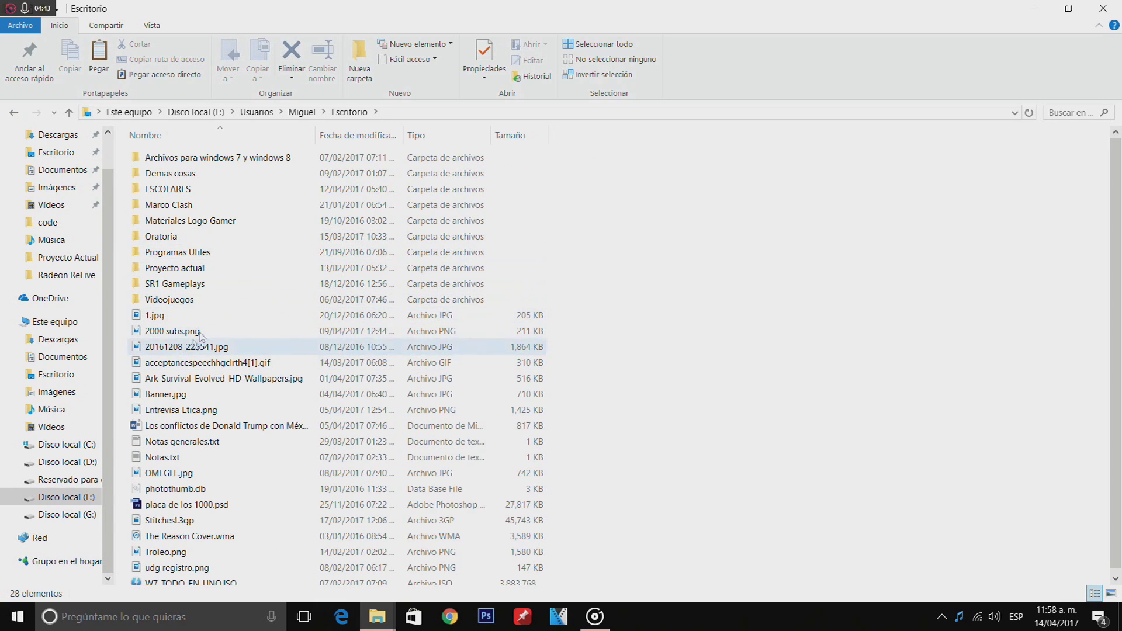
{"action": "left_click_drag", "start_coordinate": [816, 275], "coordinate": [330, 572]}
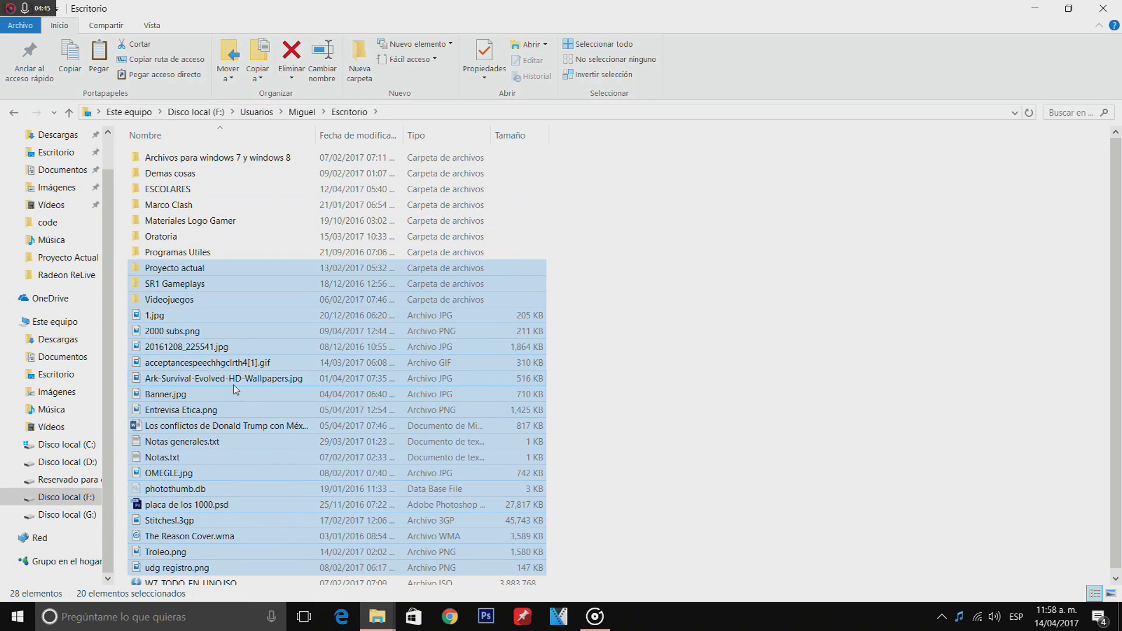
{"action": "left_click", "coordinate": [228, 380]}
{"action": "left_click_drag", "start_coordinate": [851, 14], "coordinate": [571, 0]}
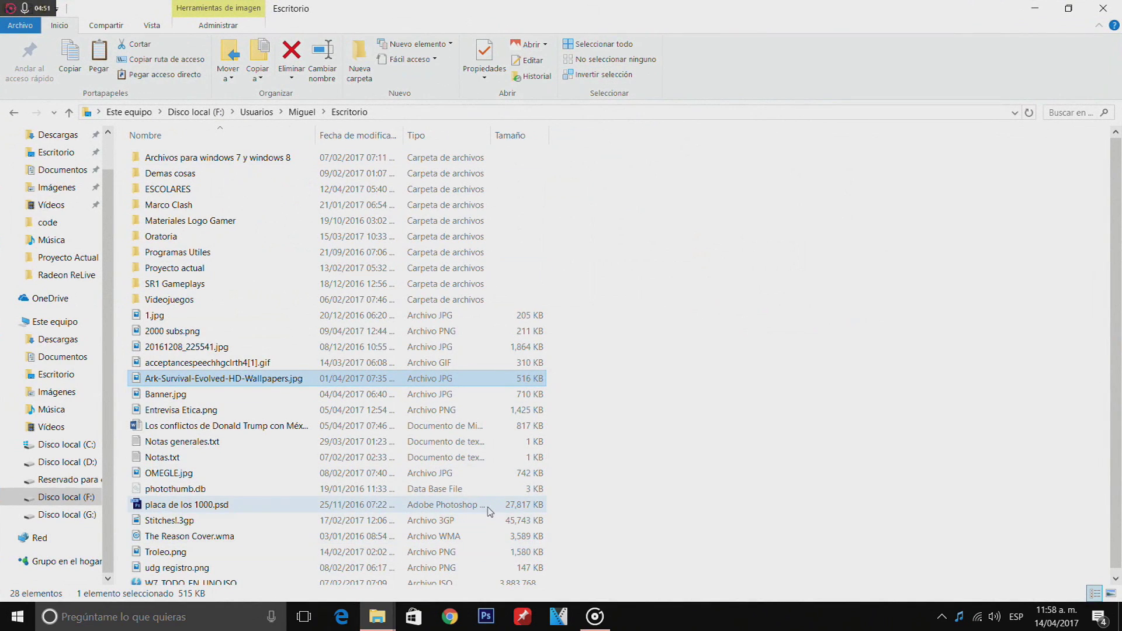
{"action": "right_click", "coordinate": [241, 387]}
{"action": "left_click", "coordinate": [324, 514]}
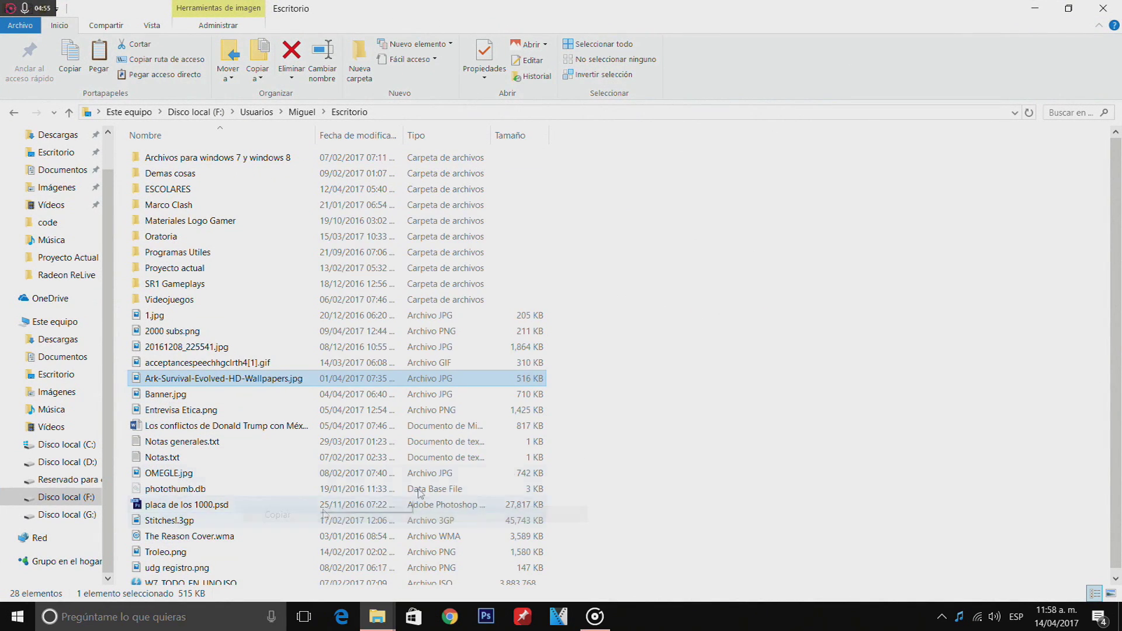
{"action": "left_click", "coordinate": [682, 431]}
{"action": "left_click_drag", "start_coordinate": [181, 382], "coordinate": [648, 291]}
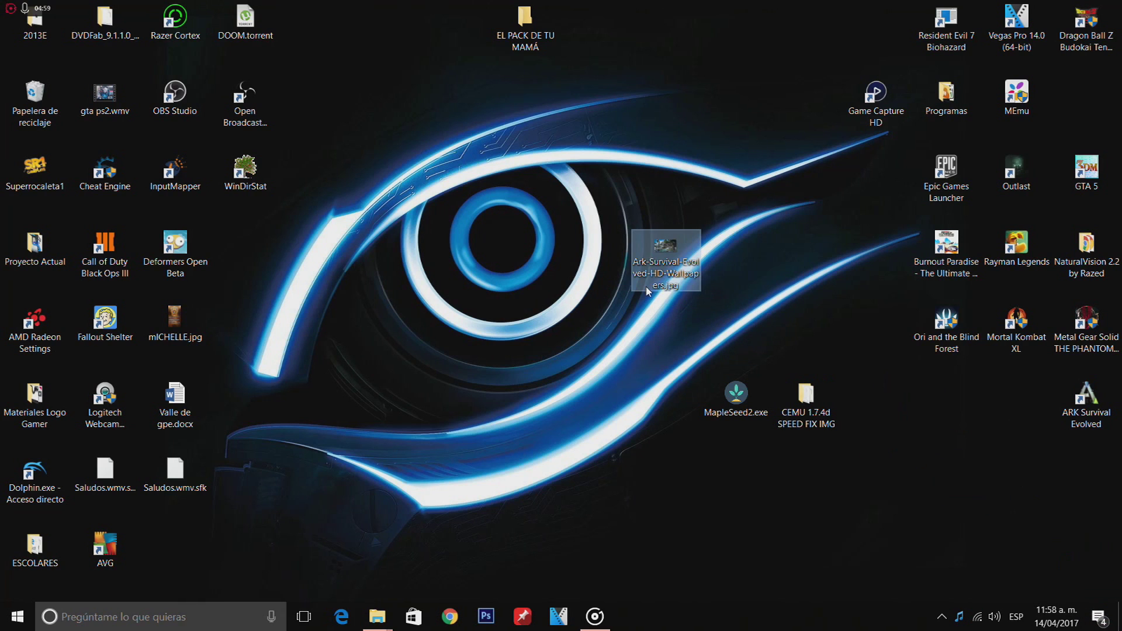
{"action": "left_click", "coordinate": [671, 263]}
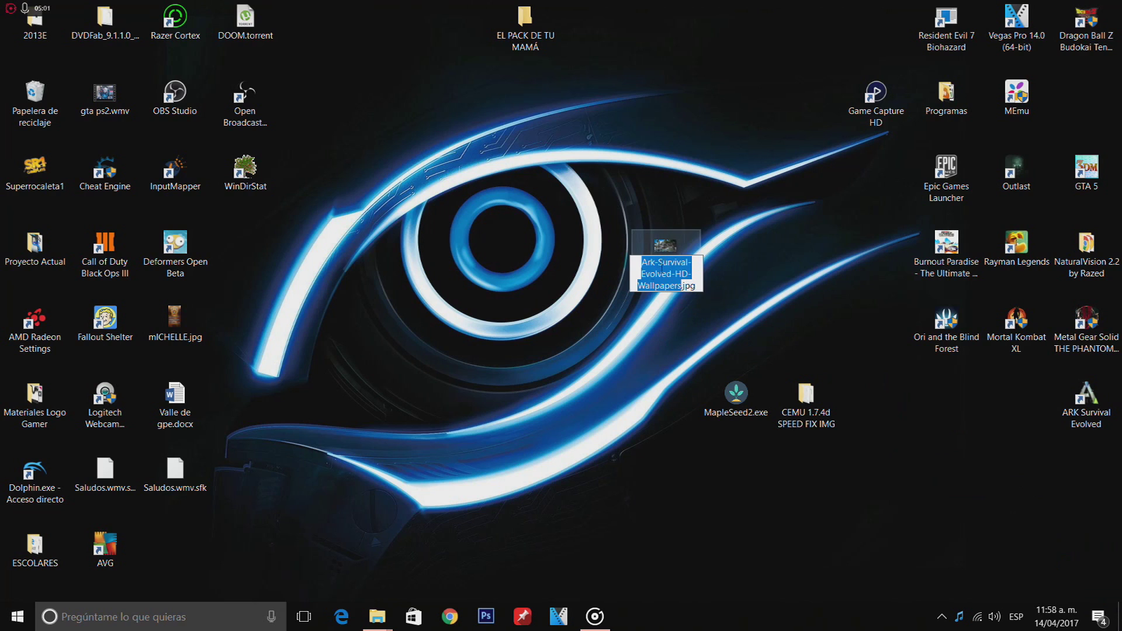
{"action": "key", "text": "Return"}
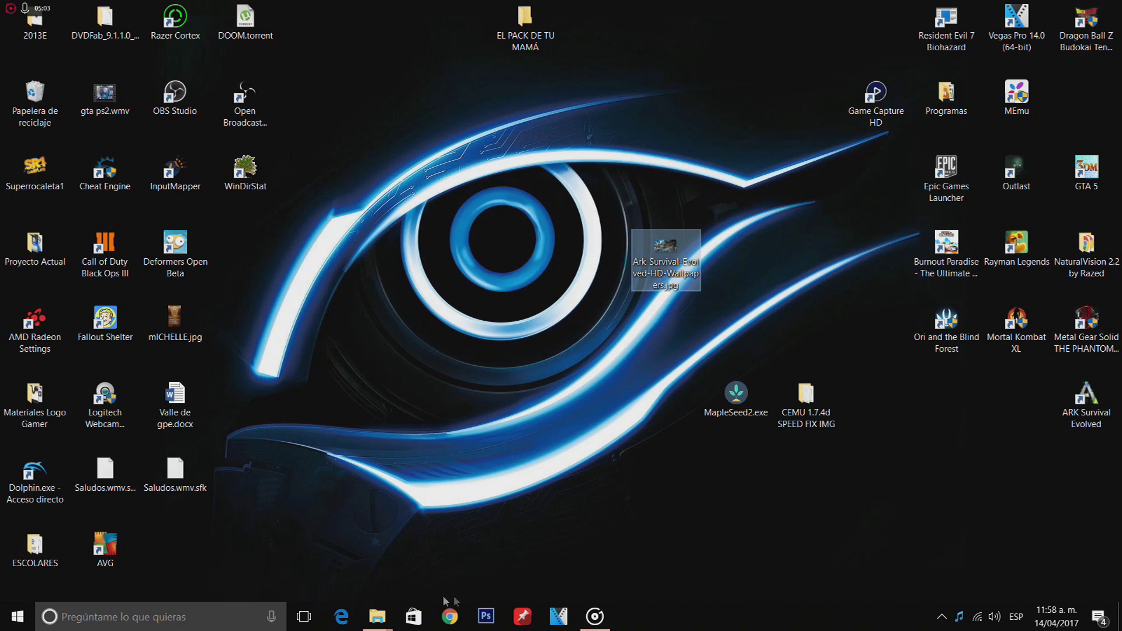
Step: Return to the Escritorio folder window of the F: drive and examine its full list of items
{"action": "mouse_move", "coordinate": [391, 612]}
{"action": "left_click", "coordinate": [298, 581]}
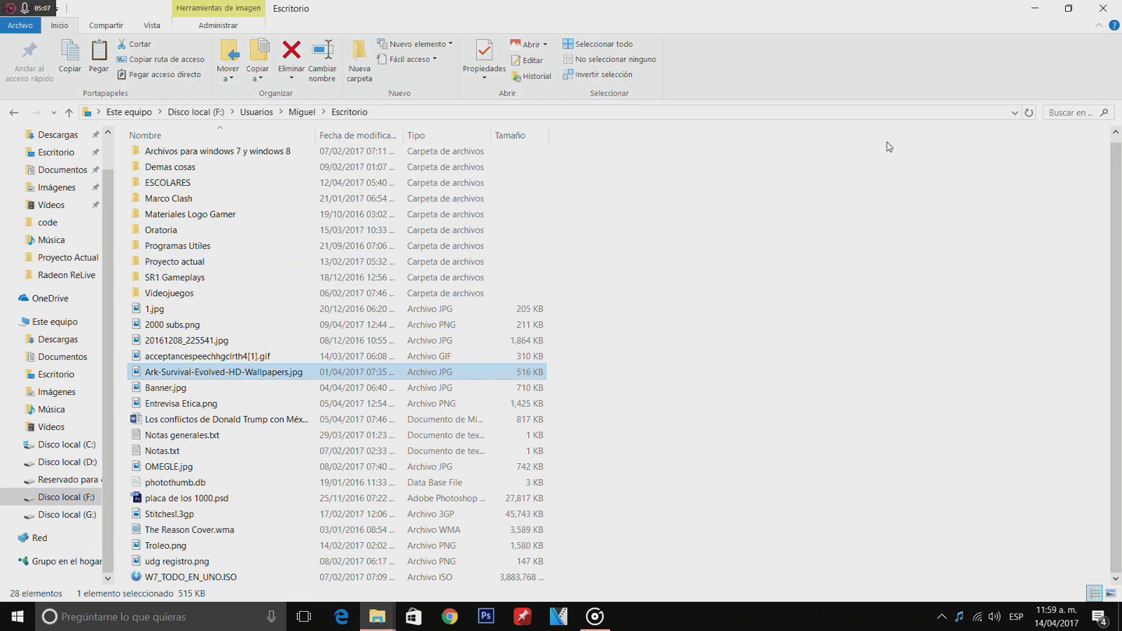
{"action": "left_click_drag", "start_coordinate": [870, 158], "coordinate": [129, 582]}
{"action": "left_click", "coordinate": [1007, 456]}
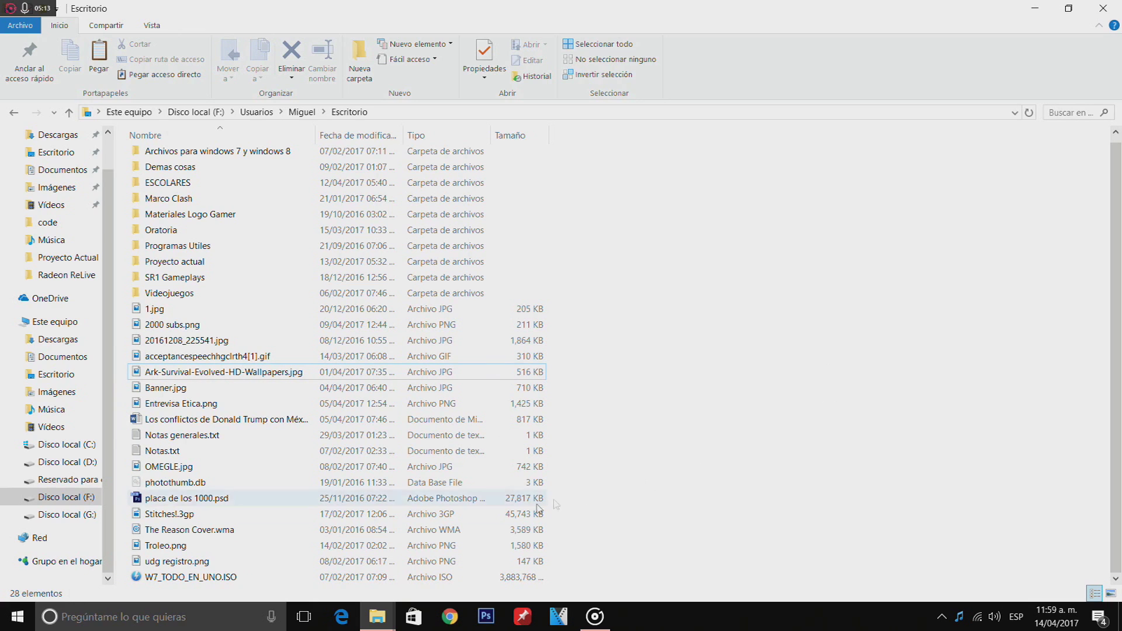
Step: Show the current desktop, then return to the F: Escritorio folder and compare its folders and files with it
{"action": "key", "text": "super+d"}
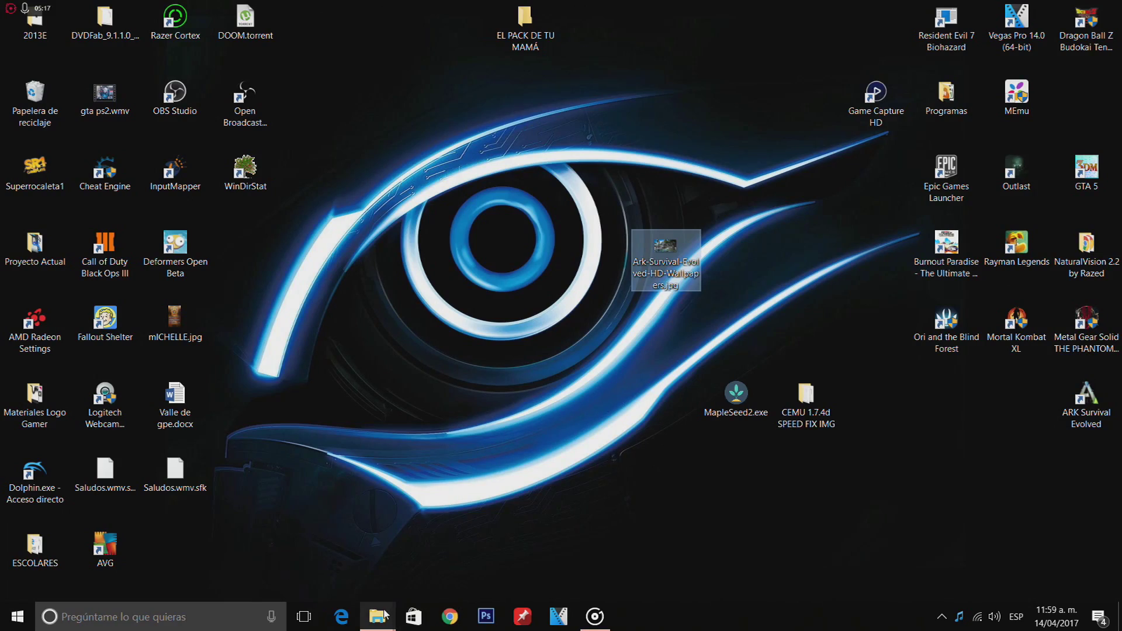
{"action": "mouse_move", "coordinate": [379, 615]}
{"action": "mouse_move", "coordinate": [345, 550]}
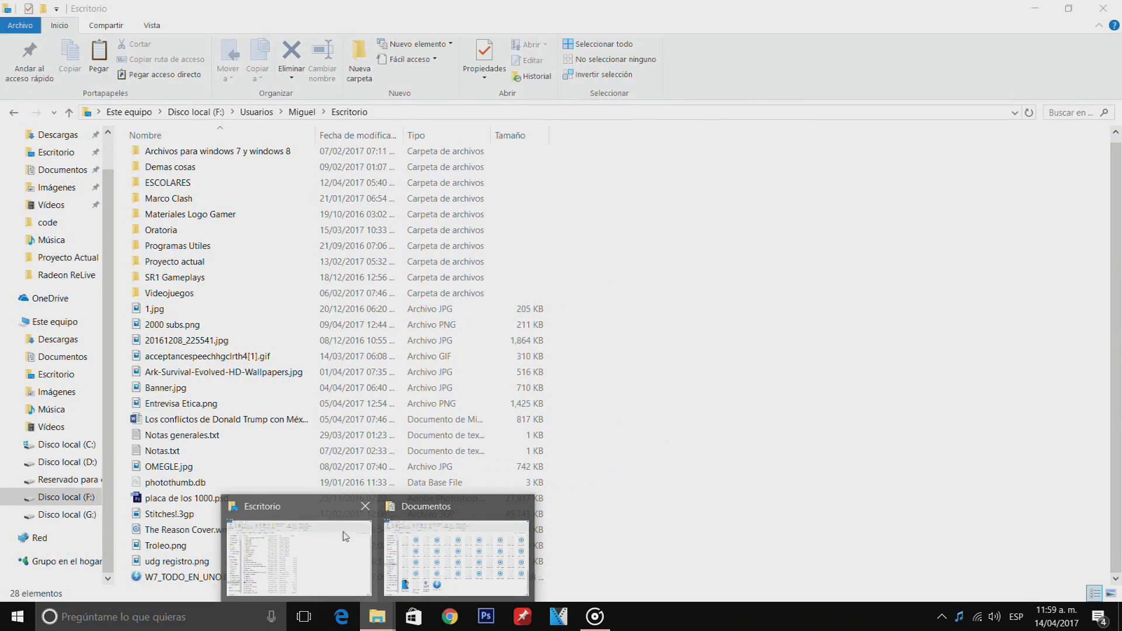
{"action": "mouse_move", "coordinate": [411, 540]}
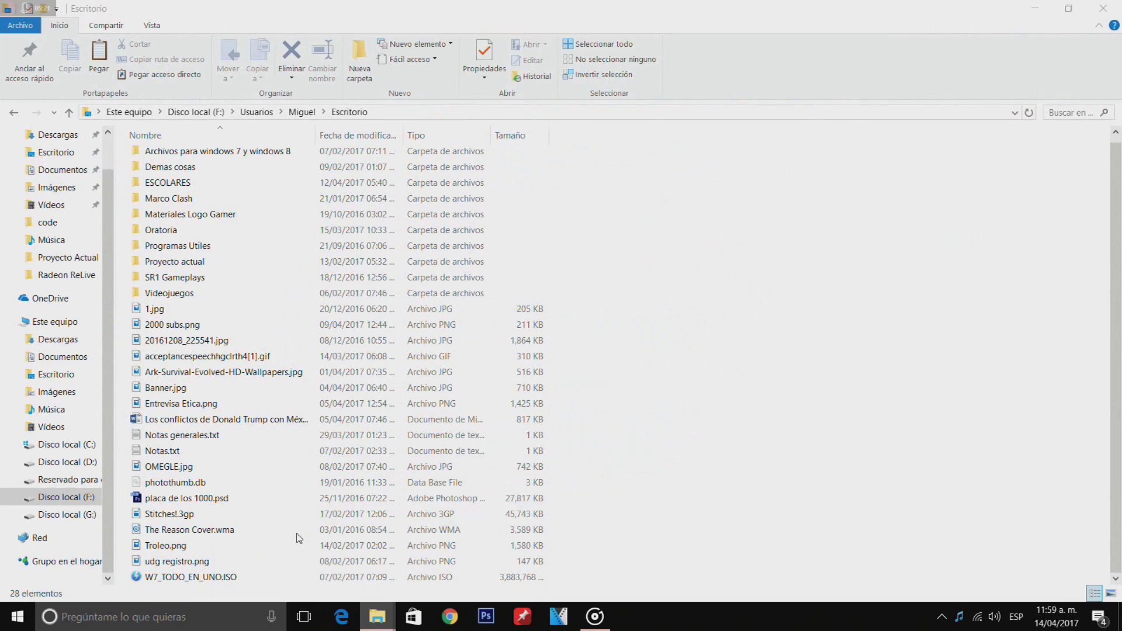
{"action": "left_click_drag", "start_coordinate": [818, 435], "coordinate": [433, 115]}
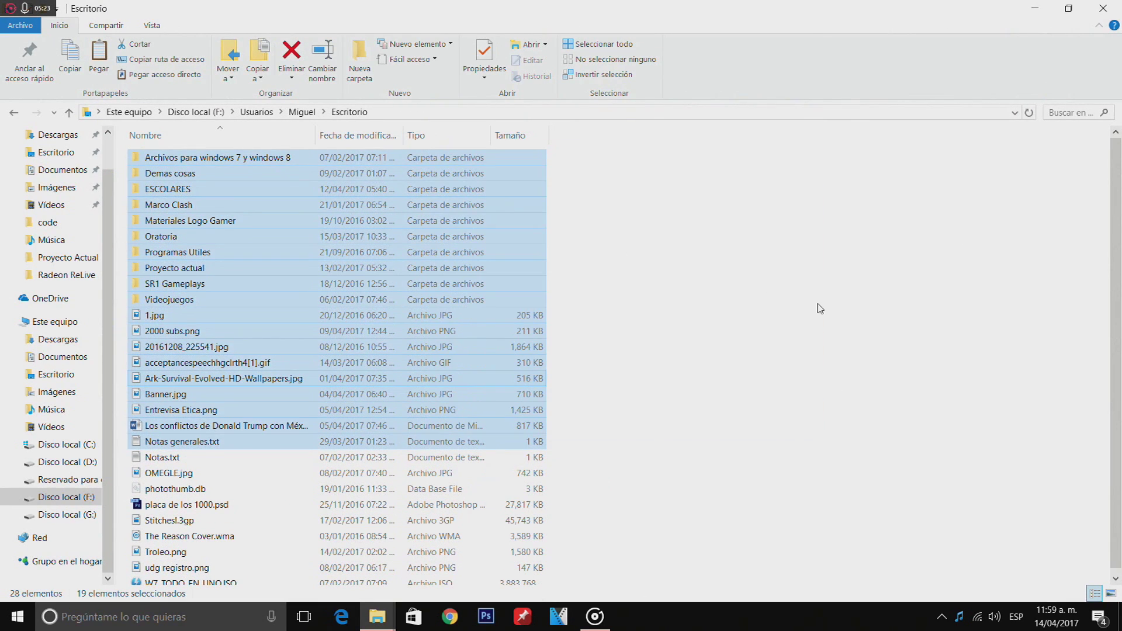
{"action": "left_click", "coordinate": [821, 308]}
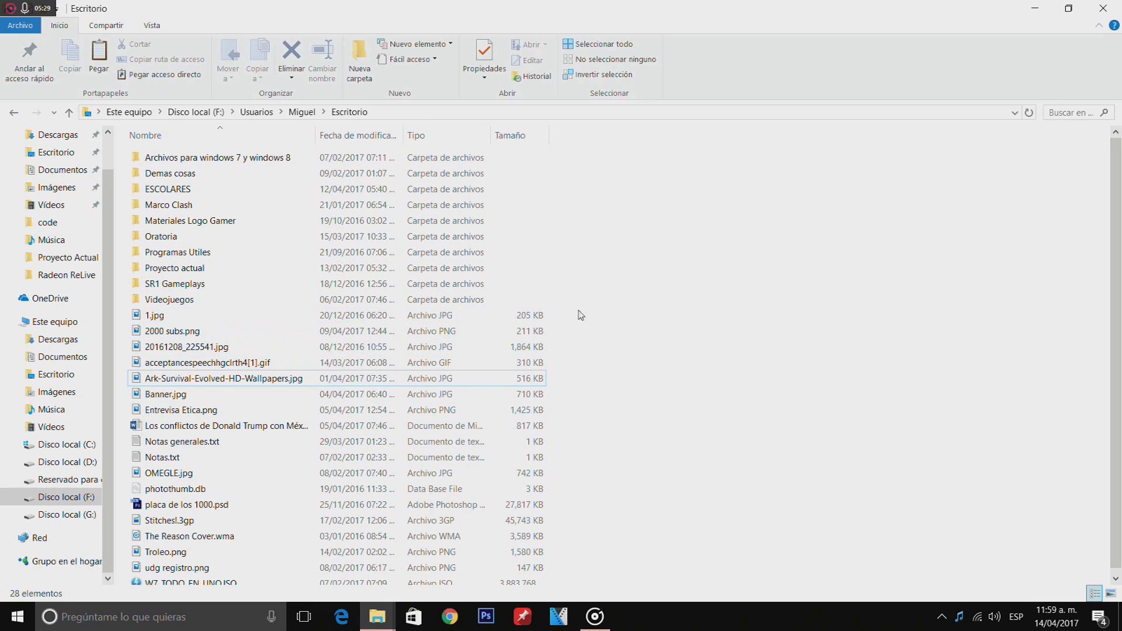
{"action": "left_click_drag", "start_coordinate": [822, 444], "coordinate": [440, 174]}
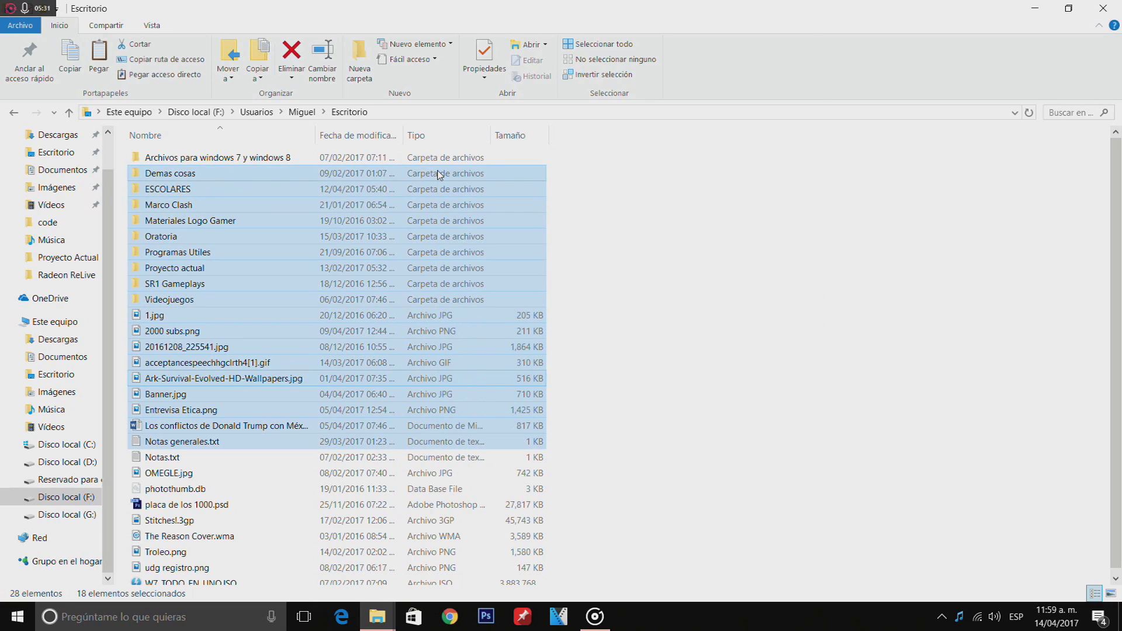
{"action": "left_click", "coordinate": [837, 310]}
Step: Go back to Usuarios, reopen the personal profile's Escritorio folder and examine its items again
{"action": "left_click", "coordinate": [256, 112]}
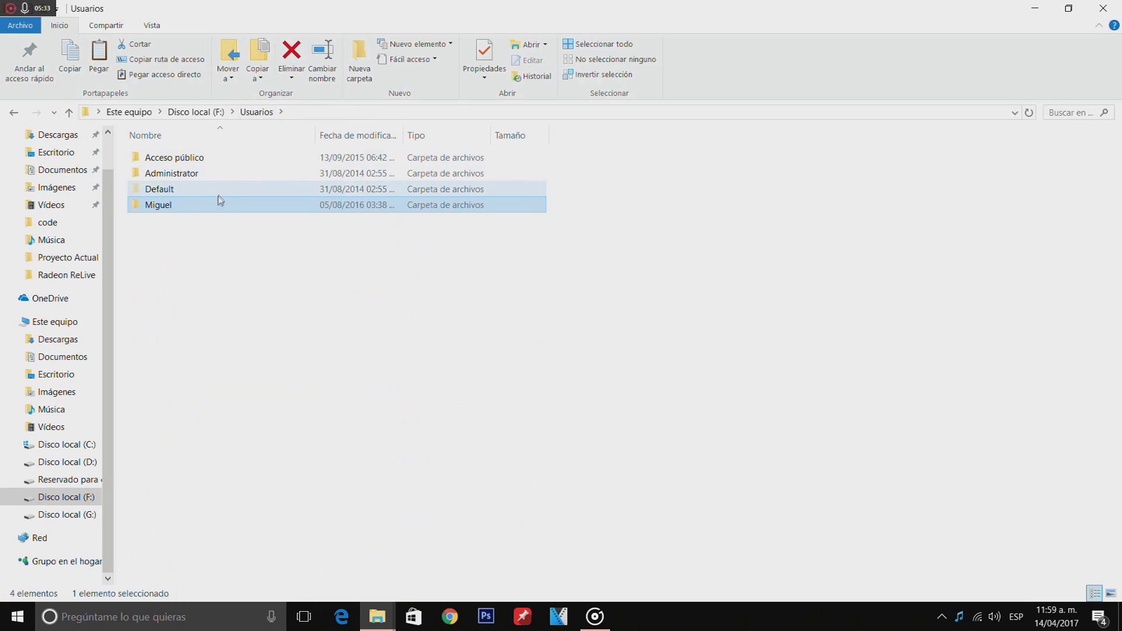
{"action": "double_click", "coordinate": [199, 204]}
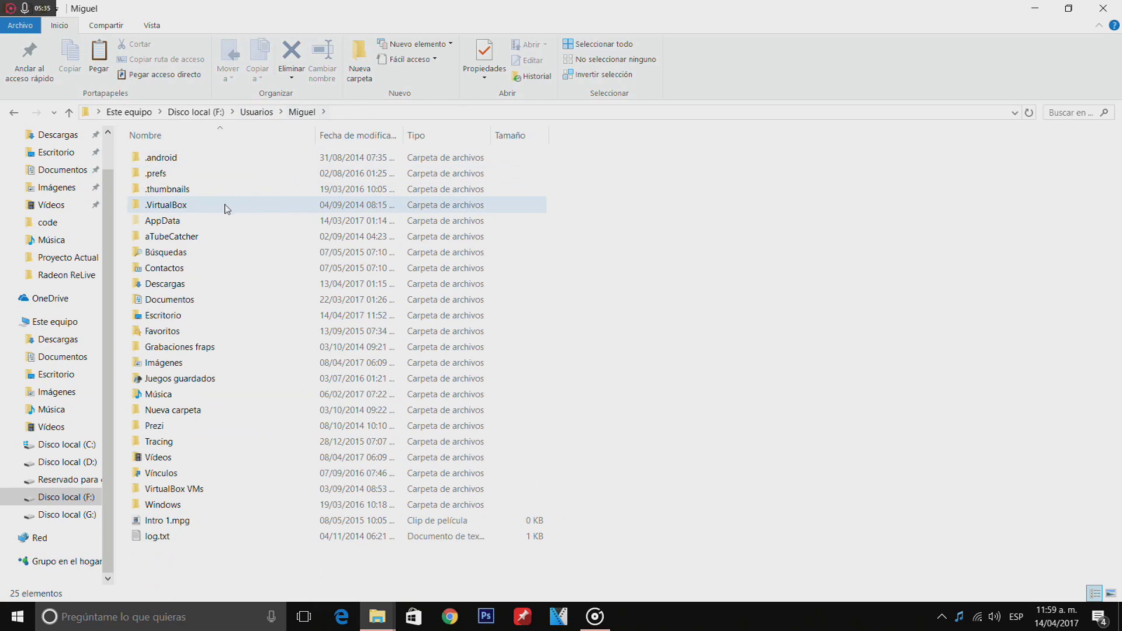
{"action": "double_click", "coordinate": [217, 324]}
{"action": "left_click_drag", "start_coordinate": [1010, 487], "coordinate": [172, 237]}
{"action": "left_click", "coordinate": [939, 402]}
Step: Switch to the Documentos folder window and copy the Windows 10.iso file at the end of its list to the clipboard
{"action": "mouse_move", "coordinate": [390, 618]}
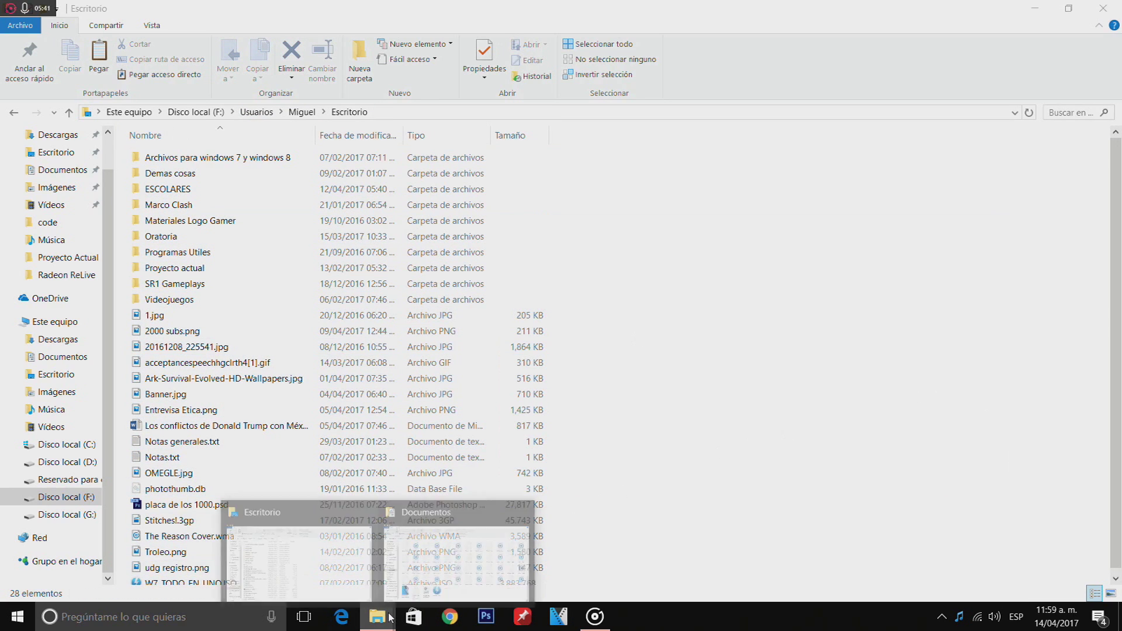
{"action": "left_click", "coordinate": [447, 555]}
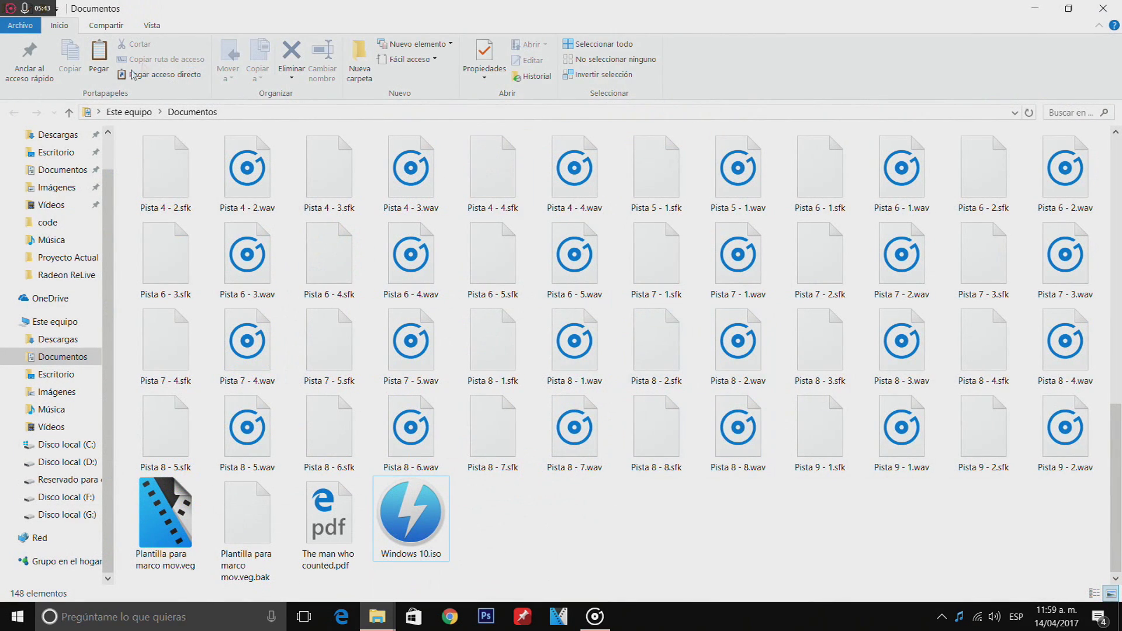
{"action": "scroll", "coordinate": [549, 294], "scroll_direction": "up", "scroll_amount": 3}
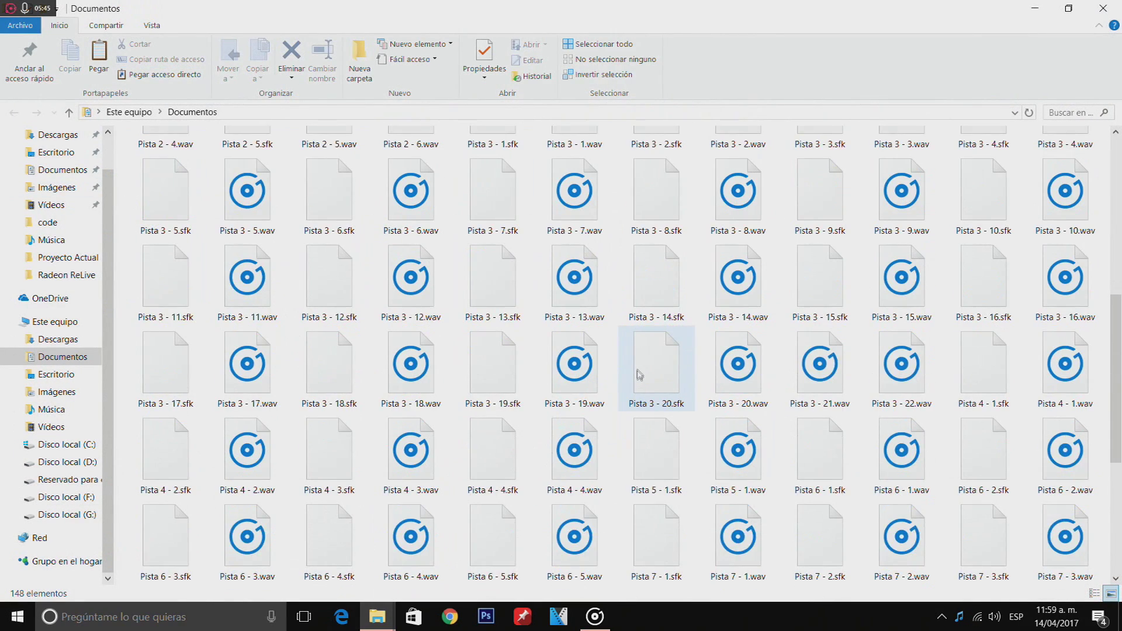
{"action": "scroll", "coordinate": [639, 374], "scroll_direction": "down", "scroll_amount": 3}
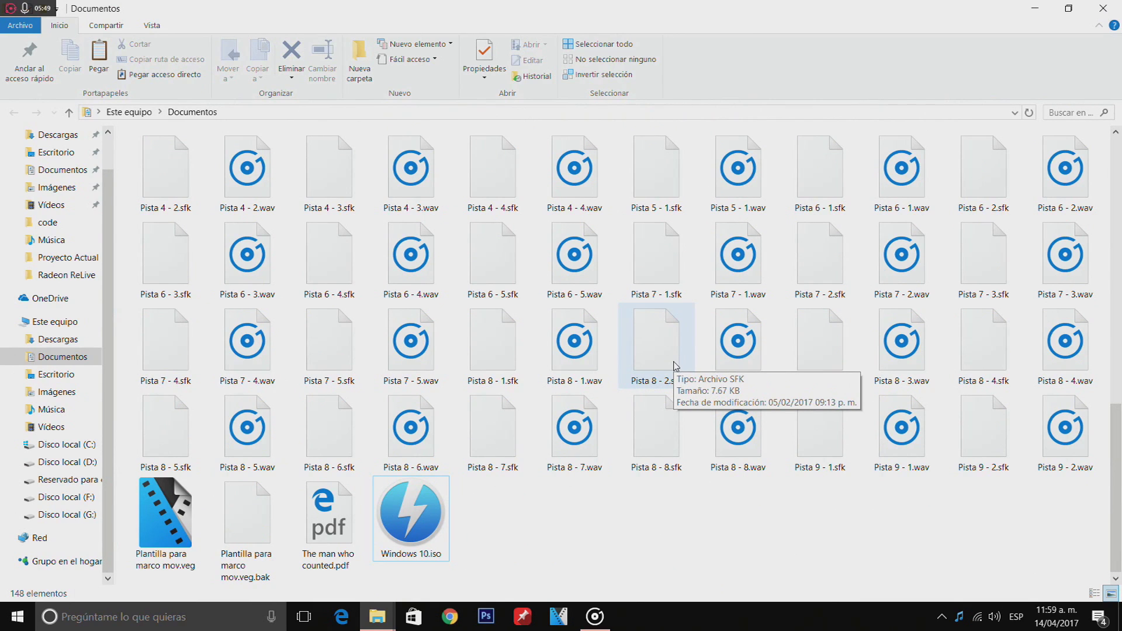
{"action": "left_click_drag", "start_coordinate": [770, 570], "coordinate": [131, 120]}
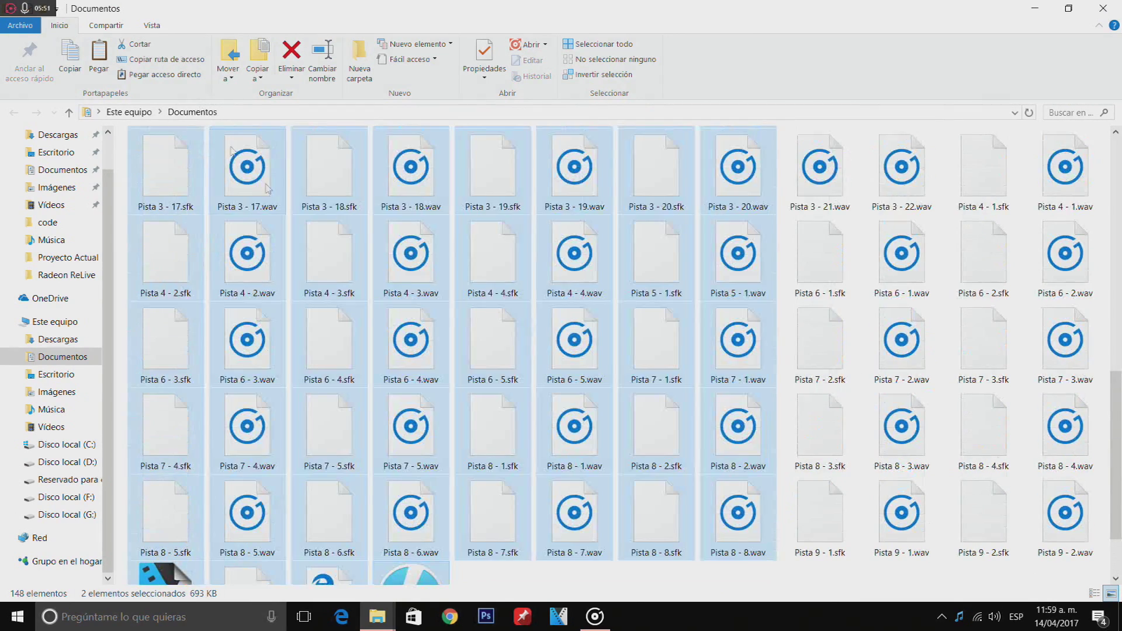
{"action": "scroll", "coordinate": [671, 380], "scroll_direction": "down", "scroll_amount": 1}
{"action": "left_click", "coordinate": [439, 530]}
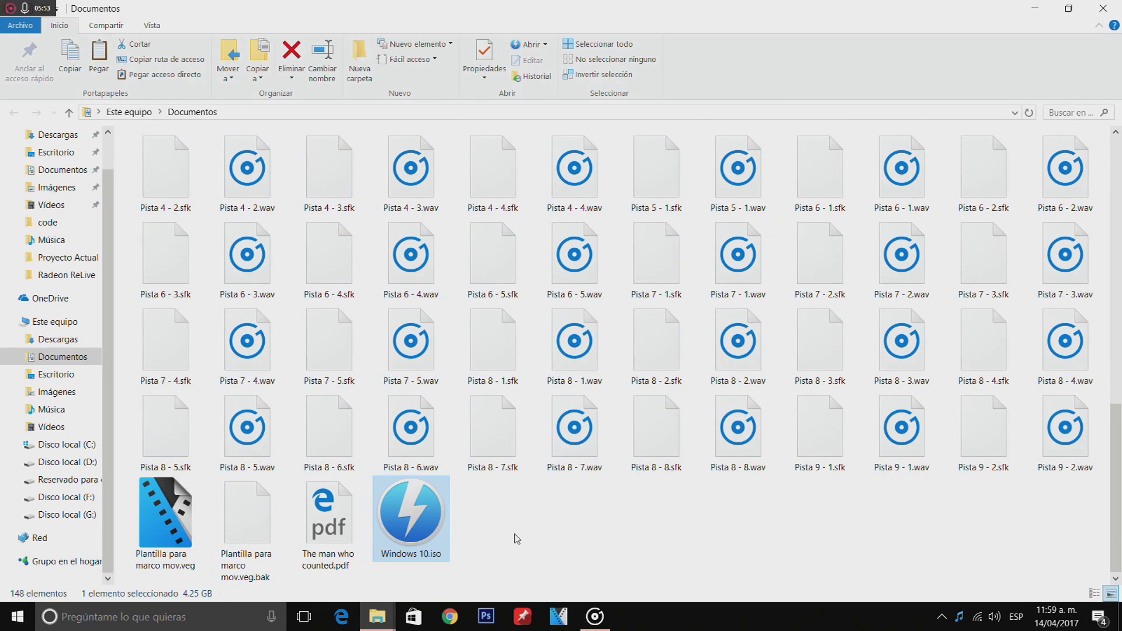
{"action": "left_click_drag", "start_coordinate": [432, 513], "coordinate": [412, 531]}
{"action": "right_click", "coordinate": [412, 530]}
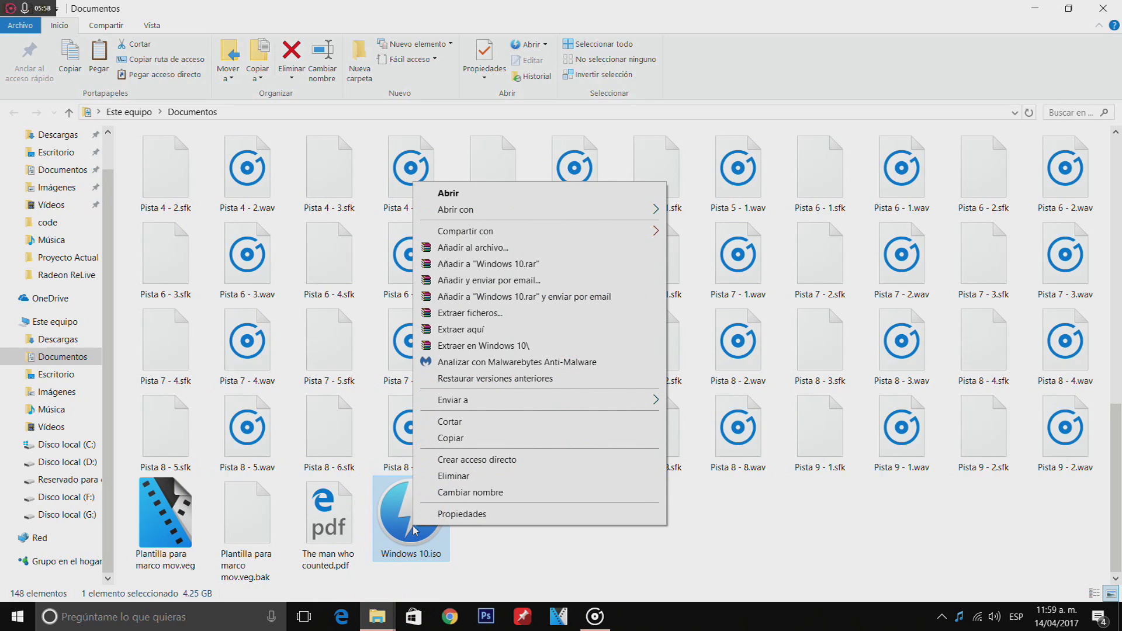
{"action": "left_click", "coordinate": [459, 439]}
Step: Paste Windows 10.iso into the personal profile's Escritorio folder on the F: drive and check the copy progress
{"action": "mouse_move", "coordinate": [377, 617]}
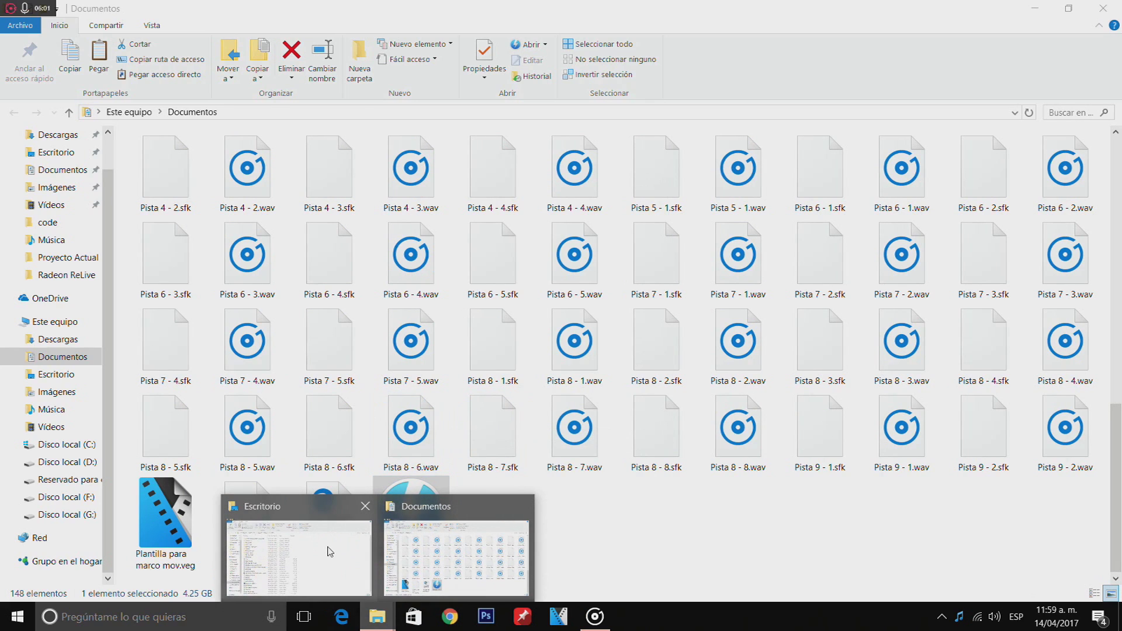
{"action": "left_click", "coordinate": [330, 552]}
{"action": "left_click_drag", "start_coordinate": [1078, 333], "coordinate": [940, 321]}
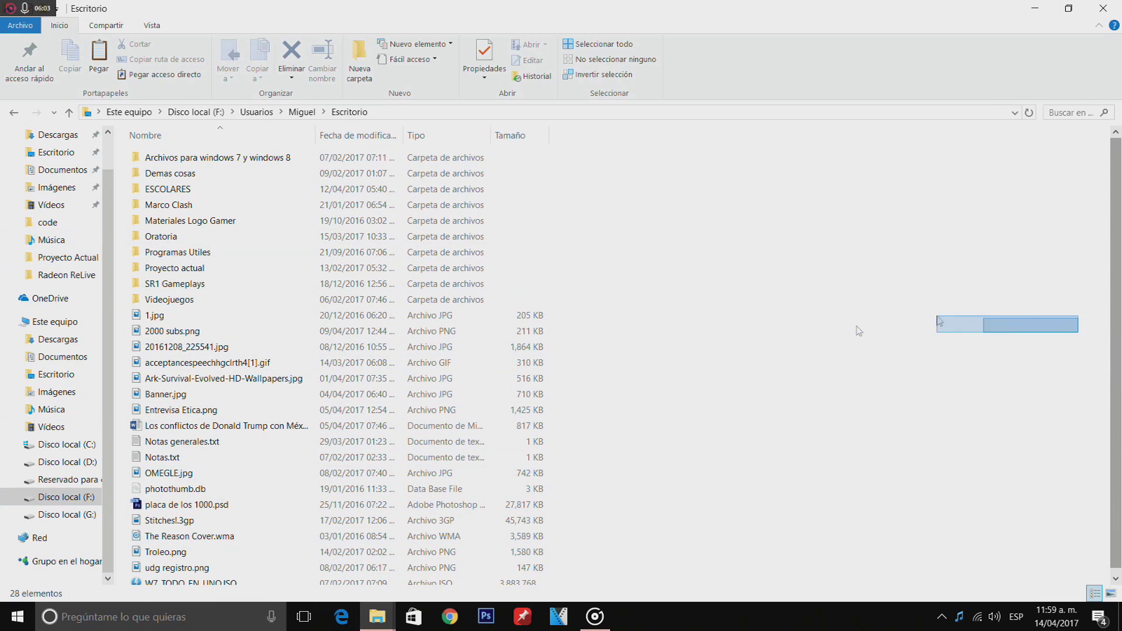
{"action": "right_click", "coordinate": [851, 392]}
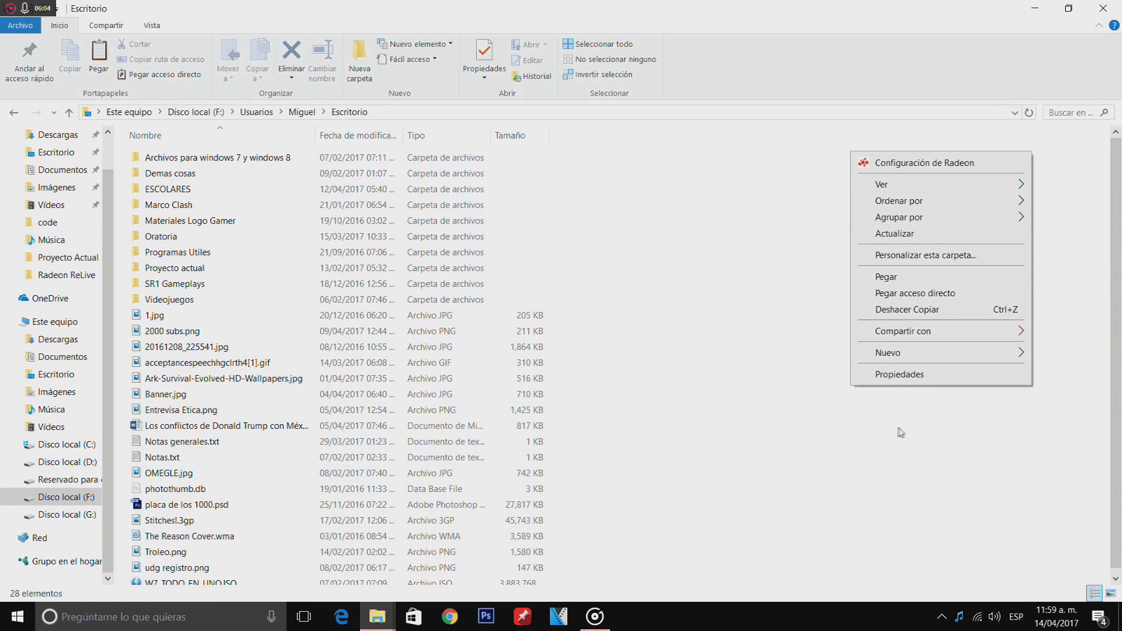
{"action": "left_click", "coordinate": [921, 281]}
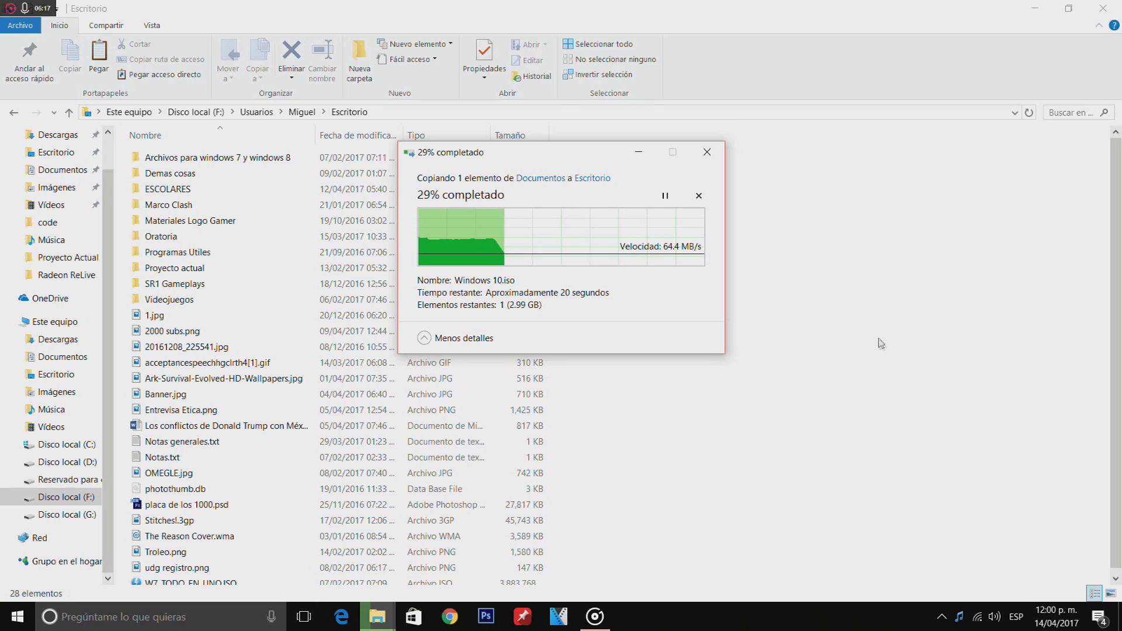
{"action": "key", "text": "Escape"}
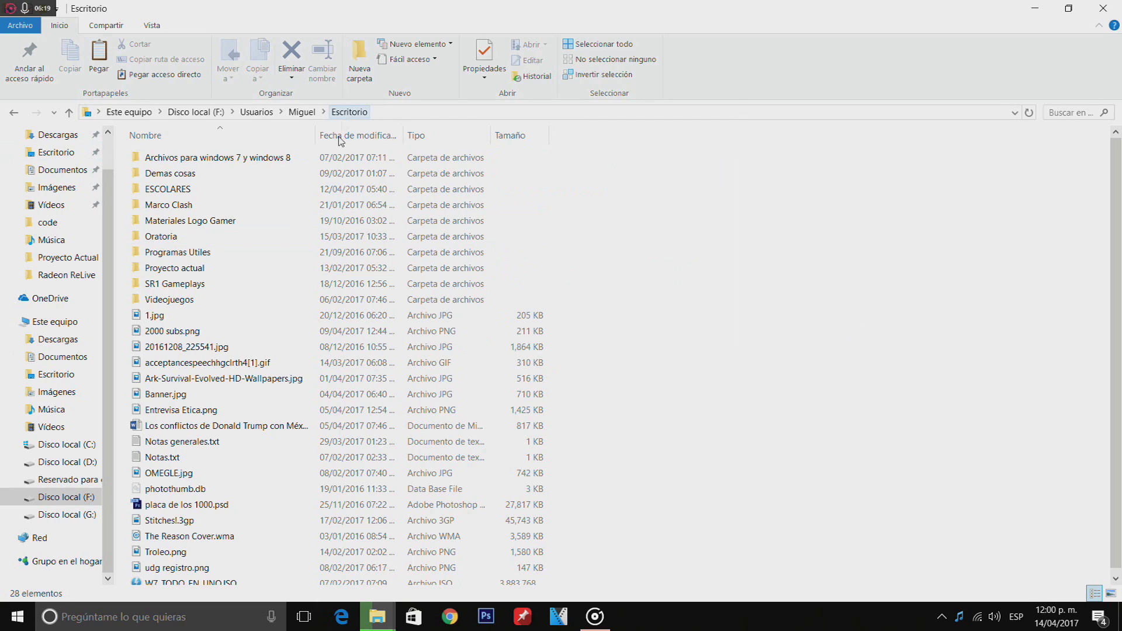
{"action": "mouse_move", "coordinate": [377, 616]}
{"action": "left_click", "coordinate": [535, 538]}
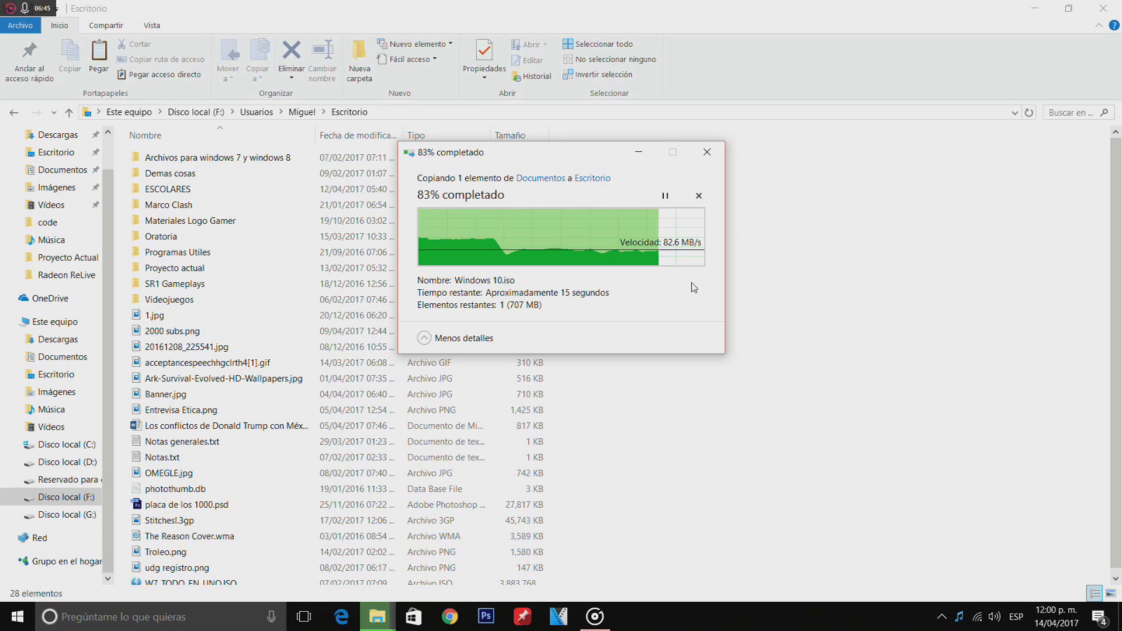
Step: Return to the Documentos window and examine the original Windows 10.iso file while the copy runs
{"action": "mouse_move", "coordinate": [385, 610]}
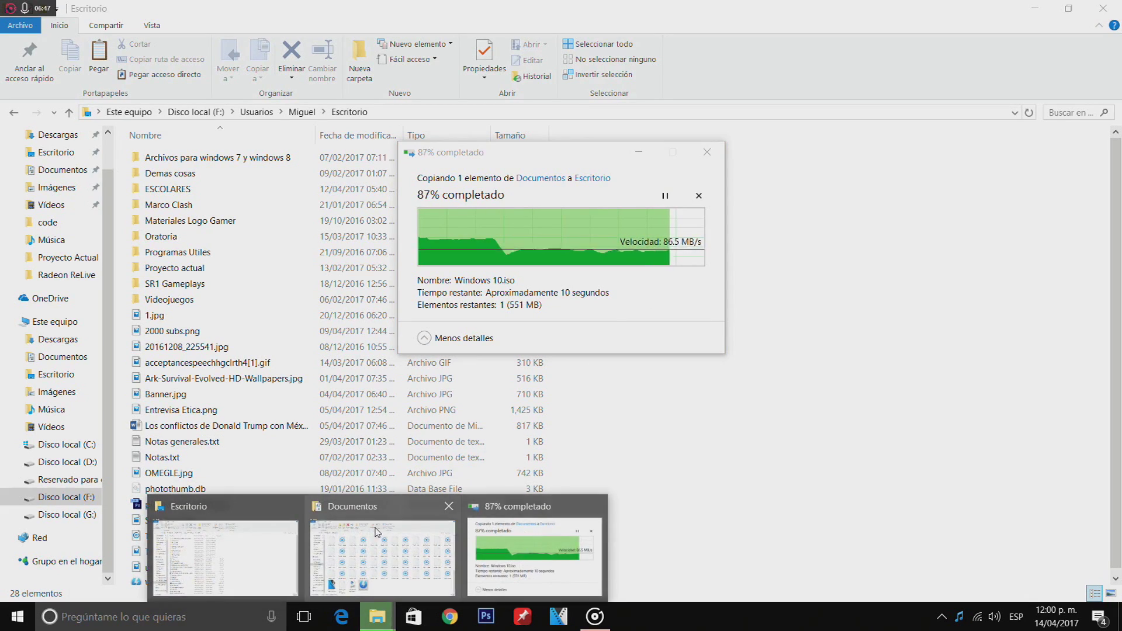
{"action": "left_click", "coordinate": [380, 522]}
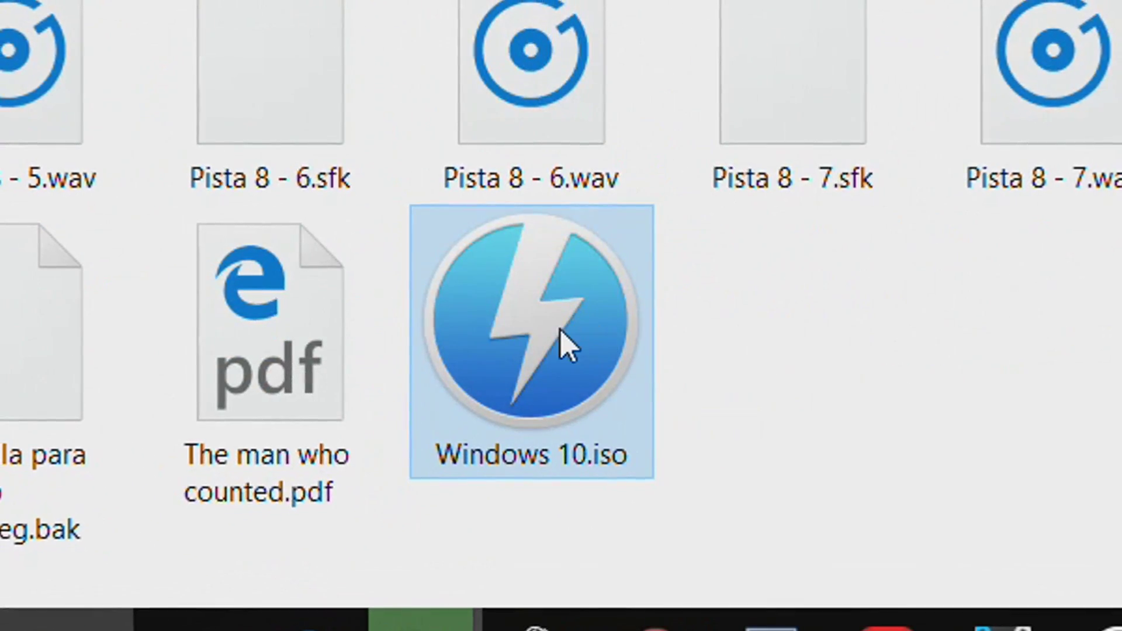
{"action": "right_click", "coordinate": [425, 513]}
{"action": "left_click", "coordinate": [438, 511]}
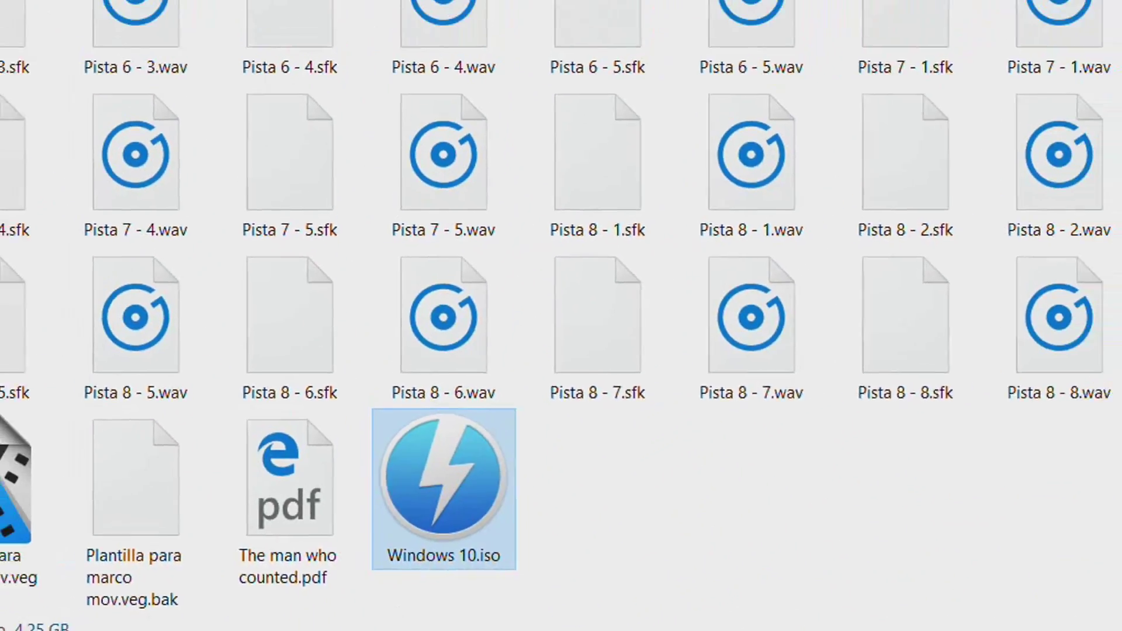
{"action": "mouse_move", "coordinate": [378, 617]}
{"action": "left_click", "coordinate": [506, 567]}
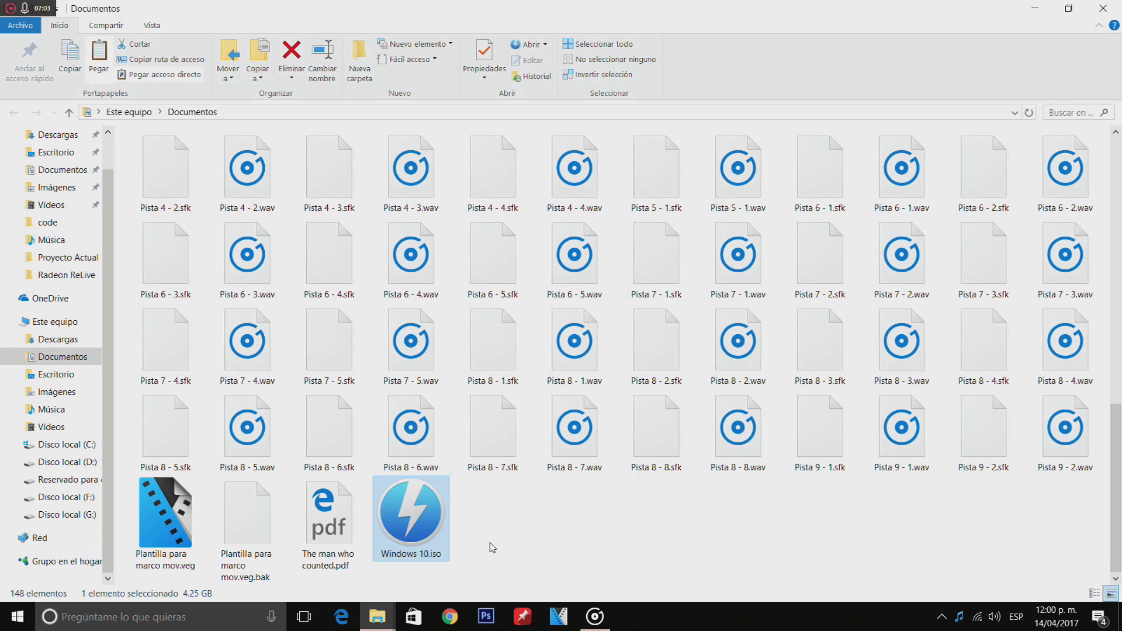
Step: Check the copied Windows 10.iso in the F: Escritorio folder against the original in Documentos, ending in the Escritorio window
{"action": "mouse_move", "coordinate": [374, 617]}
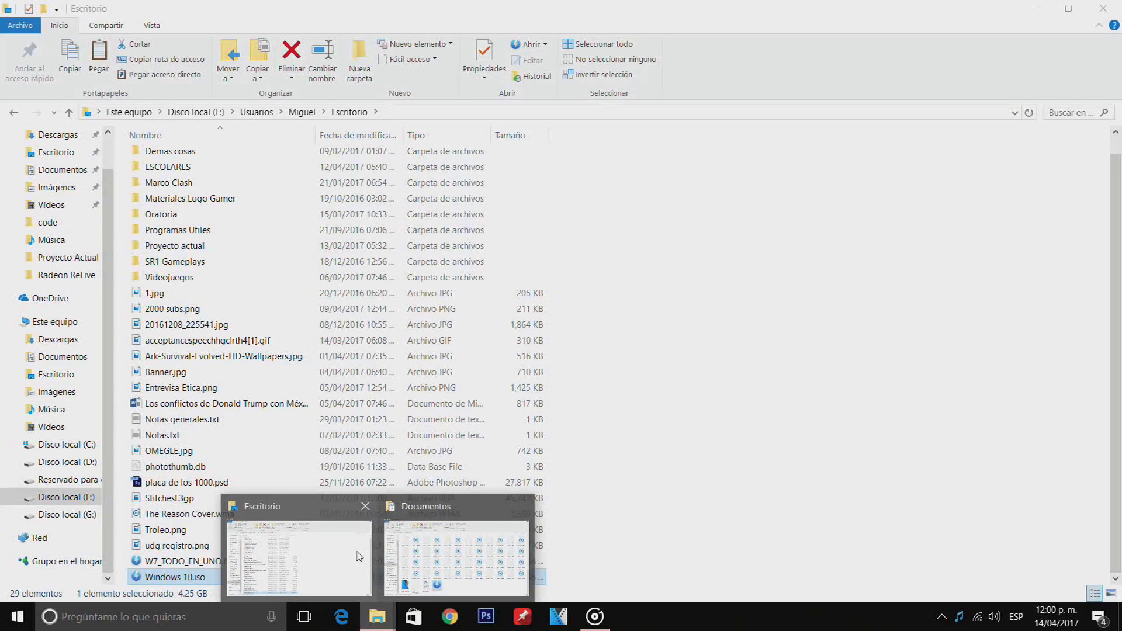
{"action": "left_click", "coordinate": [328, 556]}
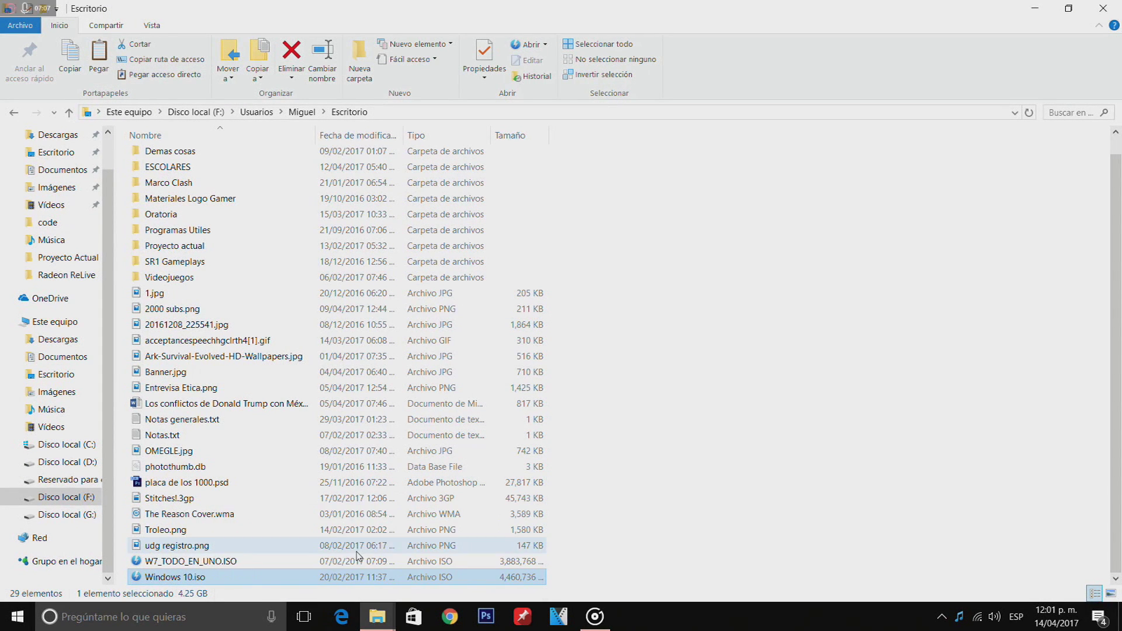
{"action": "left_click", "coordinate": [768, 433]}
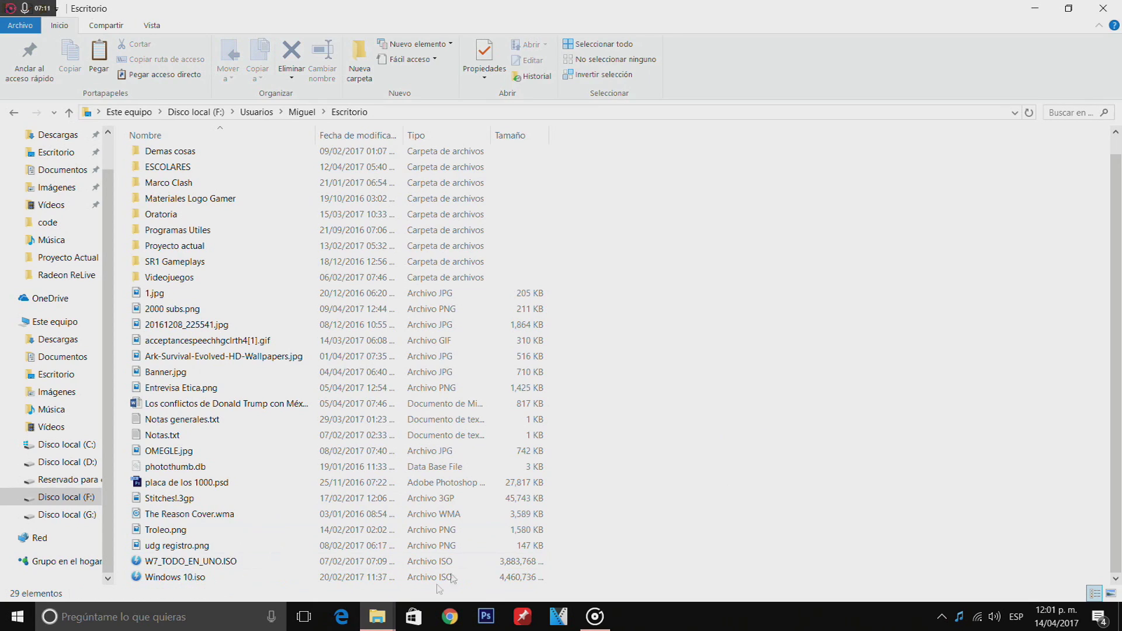
{"action": "left_click", "coordinate": [377, 617]}
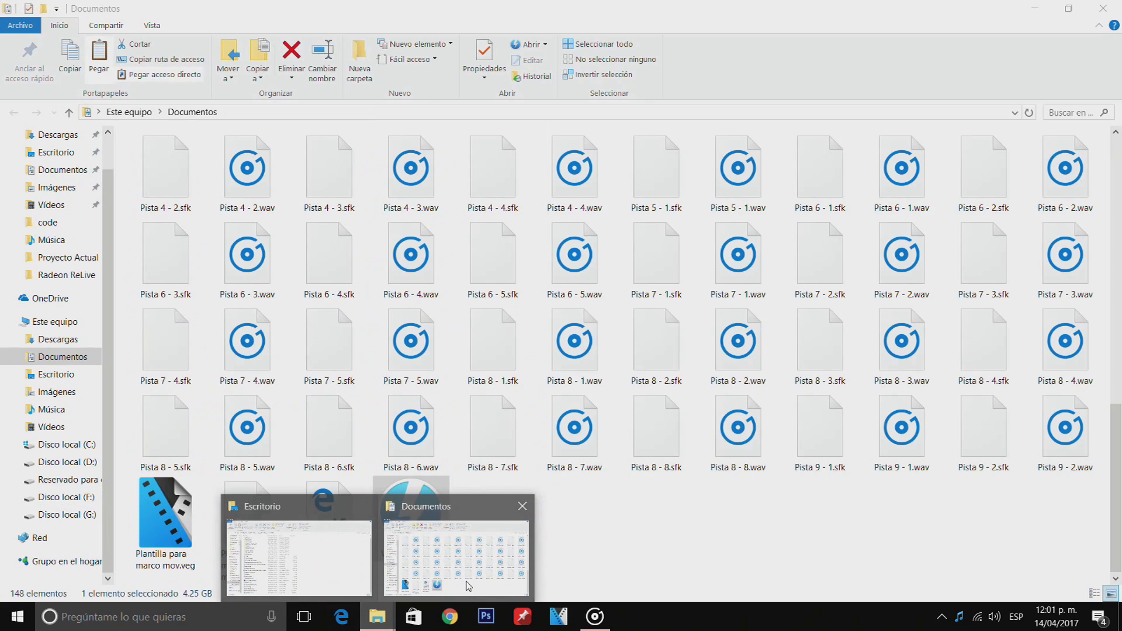
{"action": "left_click", "coordinate": [468, 584]}
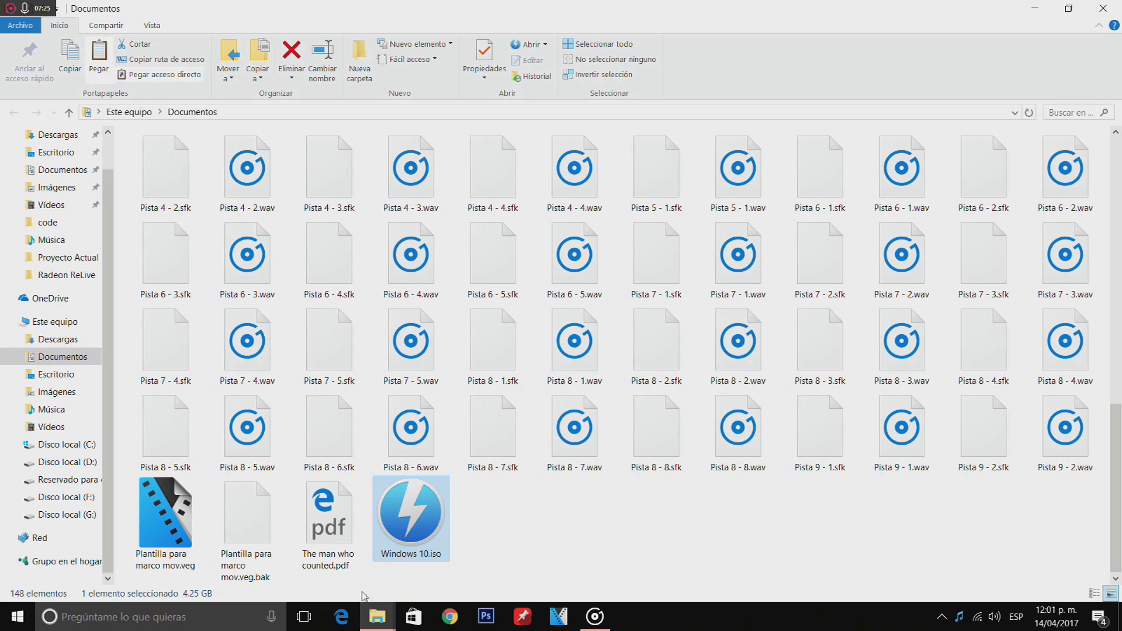
{"action": "mouse_move", "coordinate": [377, 615]}
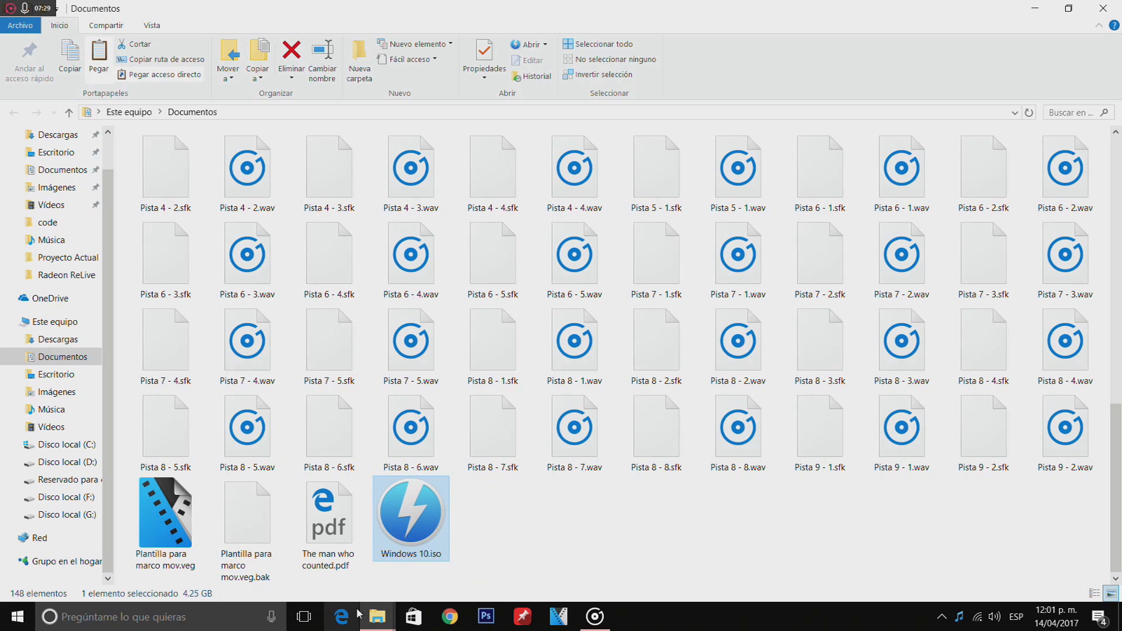
{"action": "left_click", "coordinate": [344, 564]}
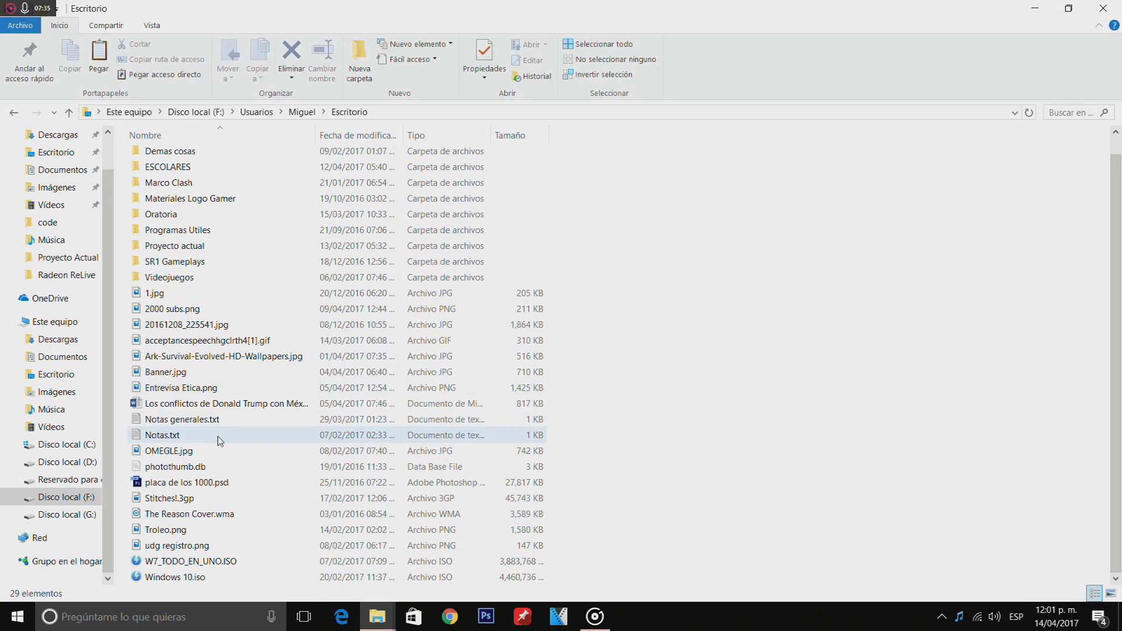
Step: Open Este equipo and examine the E:, F: and G: drives with their free space
{"action": "left_click", "coordinate": [89, 323]}
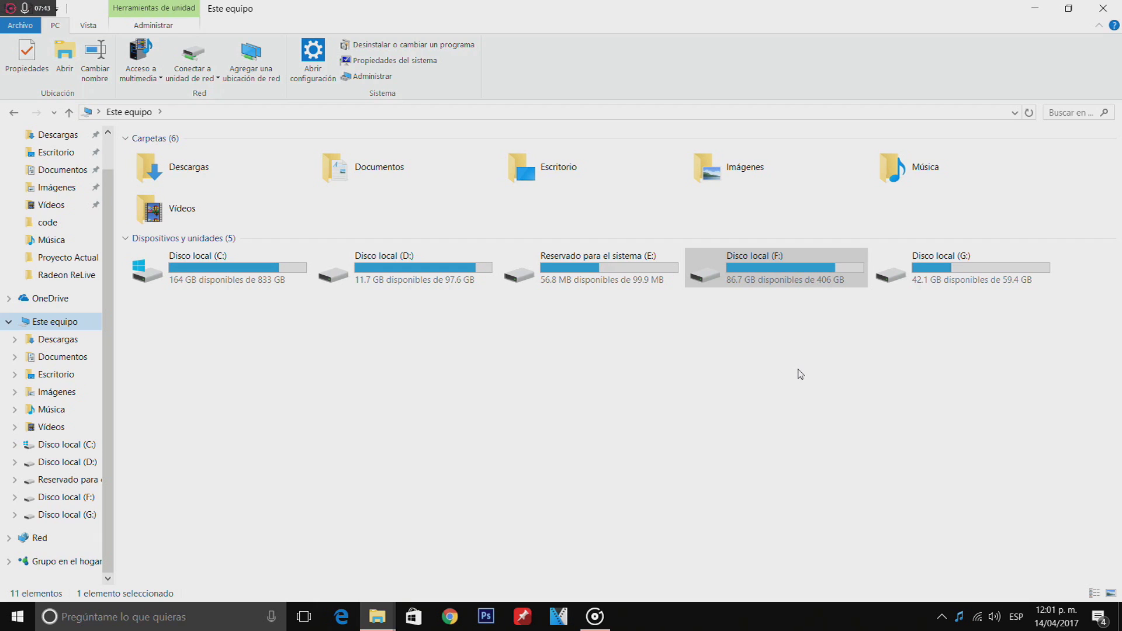
{"action": "left_click_drag", "start_coordinate": [1003, 381], "coordinate": [618, 277]}
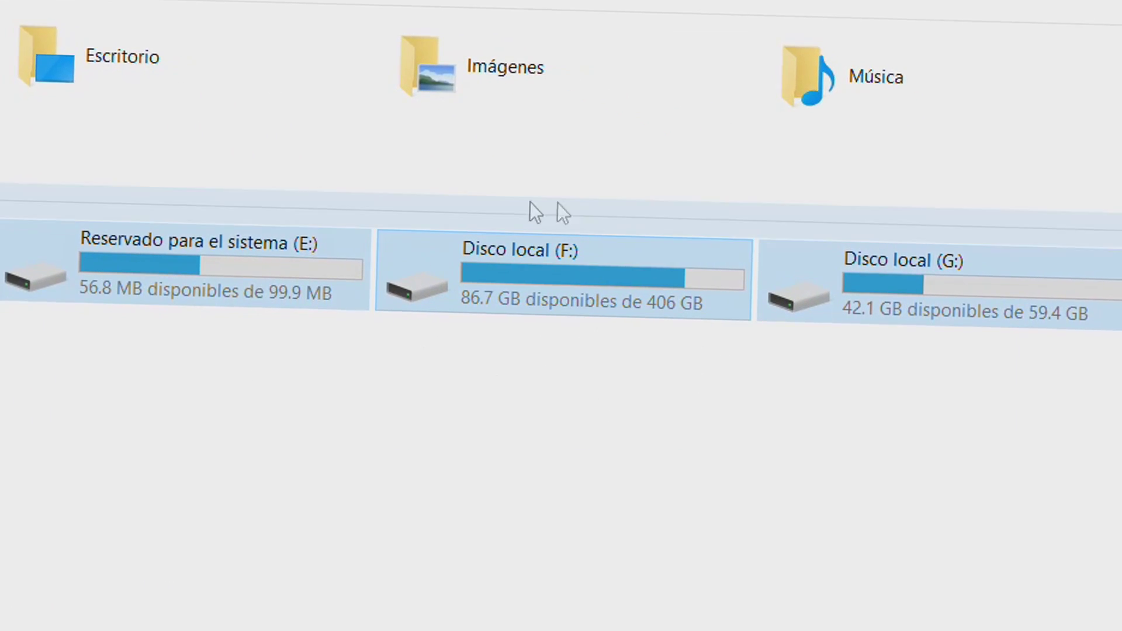
{"action": "mouse_move", "coordinate": [308, 290]}
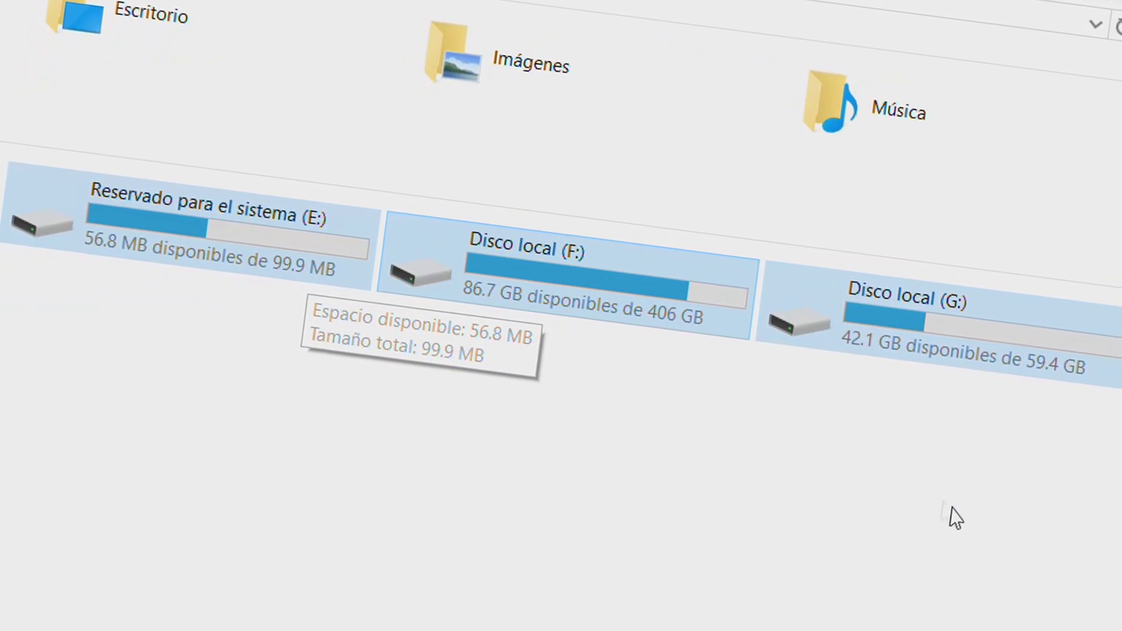
{"action": "left_click_drag", "start_coordinate": [946, 511], "coordinate": [105, 239]}
{"action": "left_click_drag", "start_coordinate": [1000, 520], "coordinate": [157, 271]}
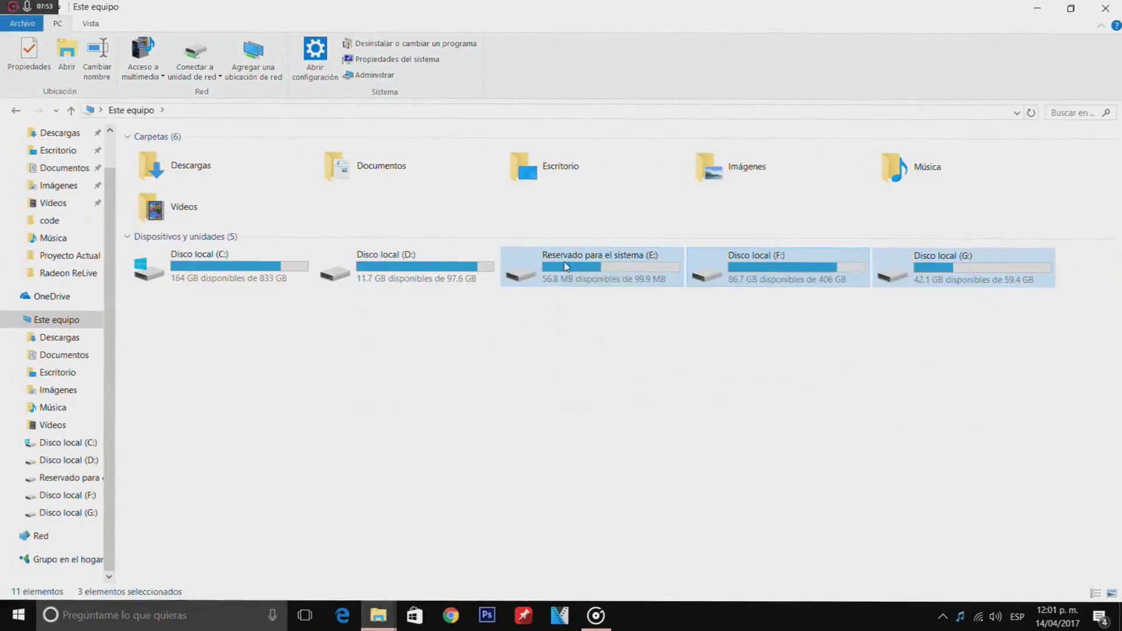
Step: Open the F: drive and examine the folders and files in its root
{"action": "left_click", "coordinate": [790, 280]}
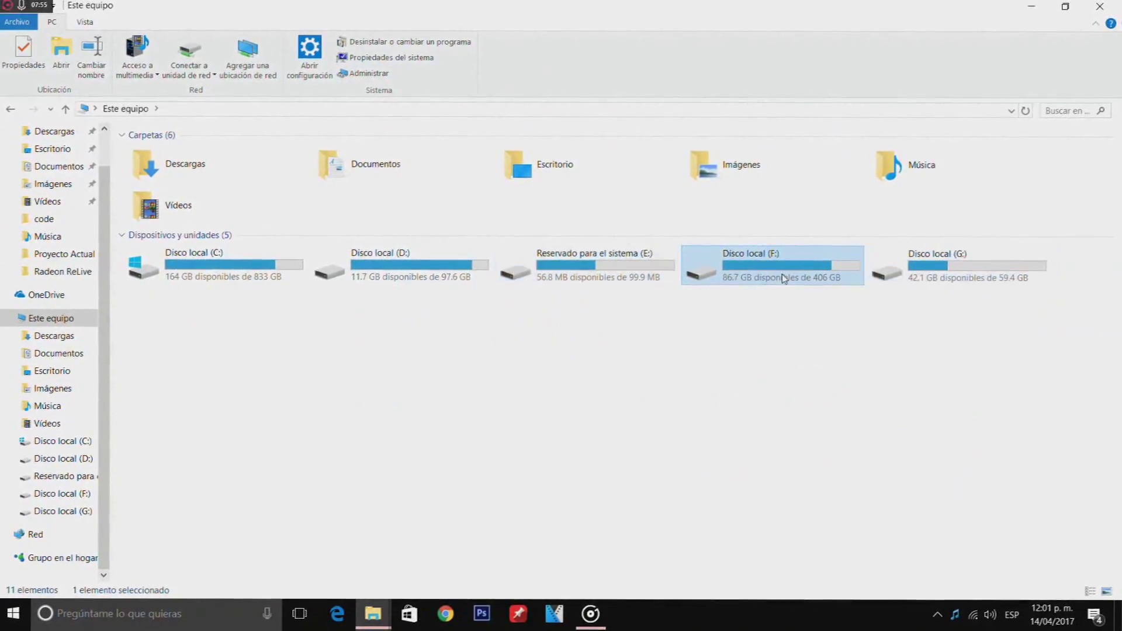
{"action": "double_click", "coordinate": [784, 279]}
{"action": "left_click_drag", "start_coordinate": [1024, 156], "coordinate": [643, 534]}
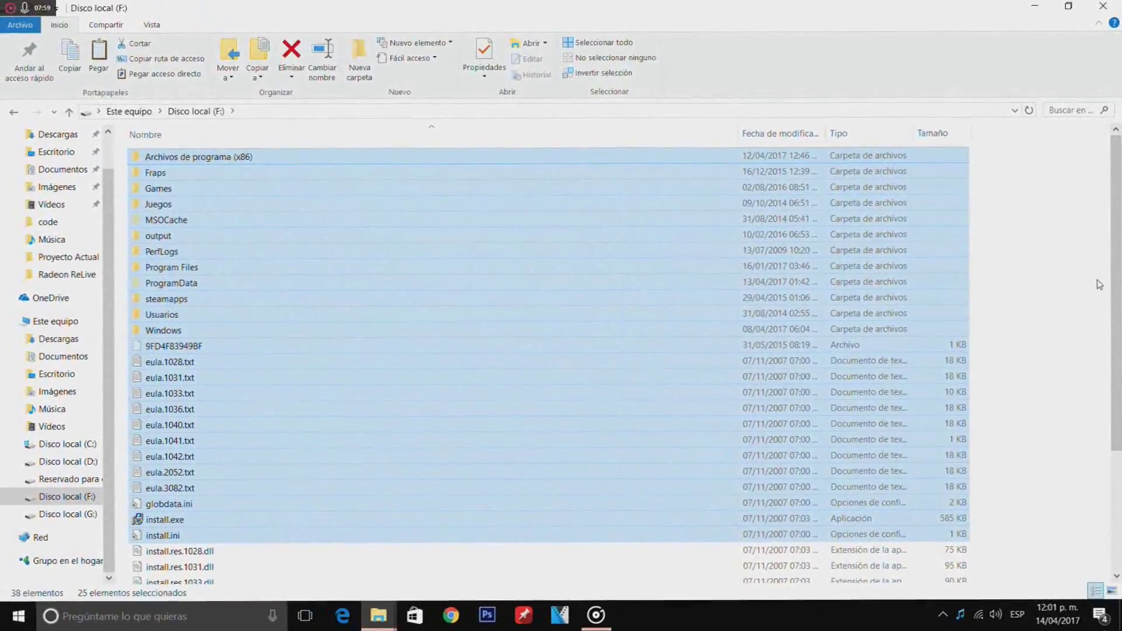
{"action": "left_click", "coordinate": [1099, 284]}
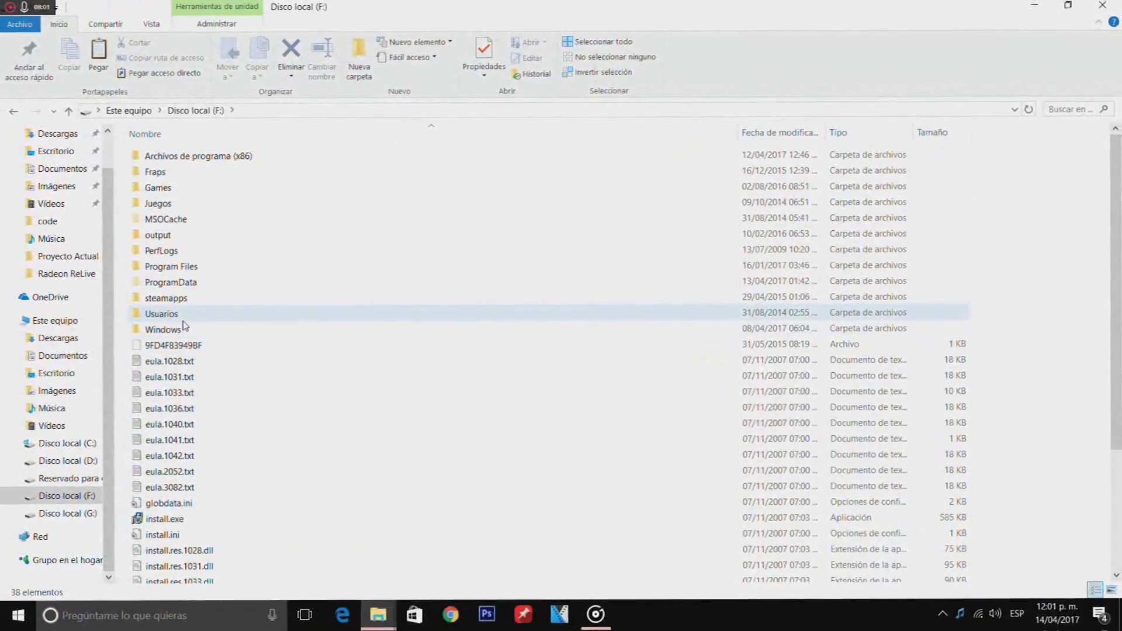
Step: Open Usuarios and the personal profile folder on F:, and view the contents of its Escritorio folder
{"action": "double_click", "coordinate": [180, 321]}
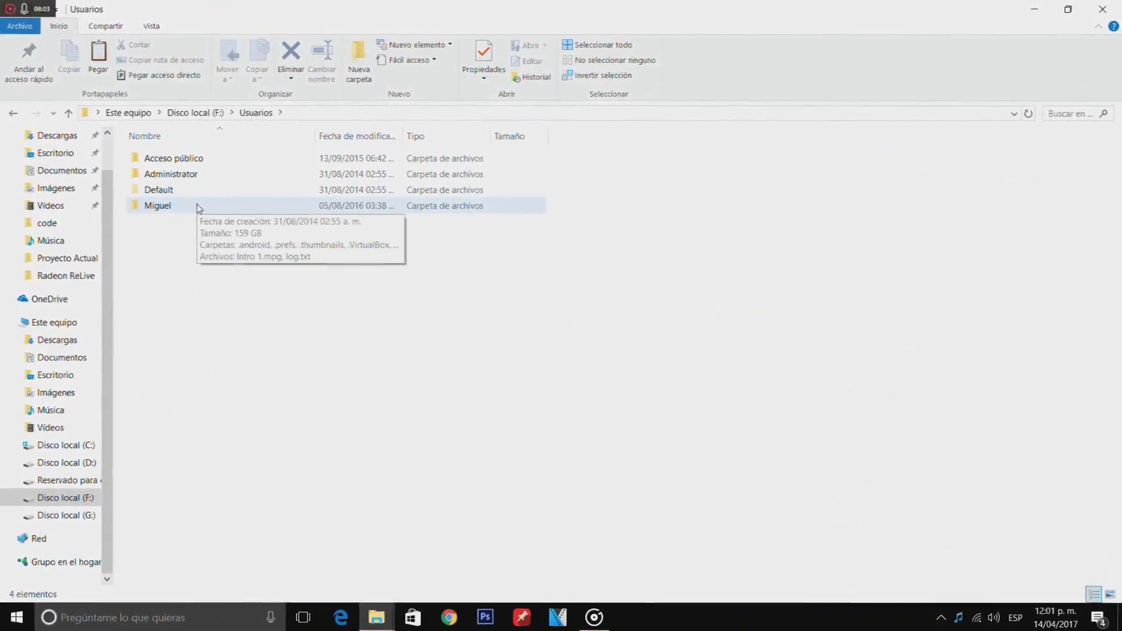
{"action": "double_click", "coordinate": [157, 205]}
{"action": "left_click_drag", "start_coordinate": [739, 238], "coordinate": [614, 541]}
{"action": "left_click", "coordinate": [926, 376]}
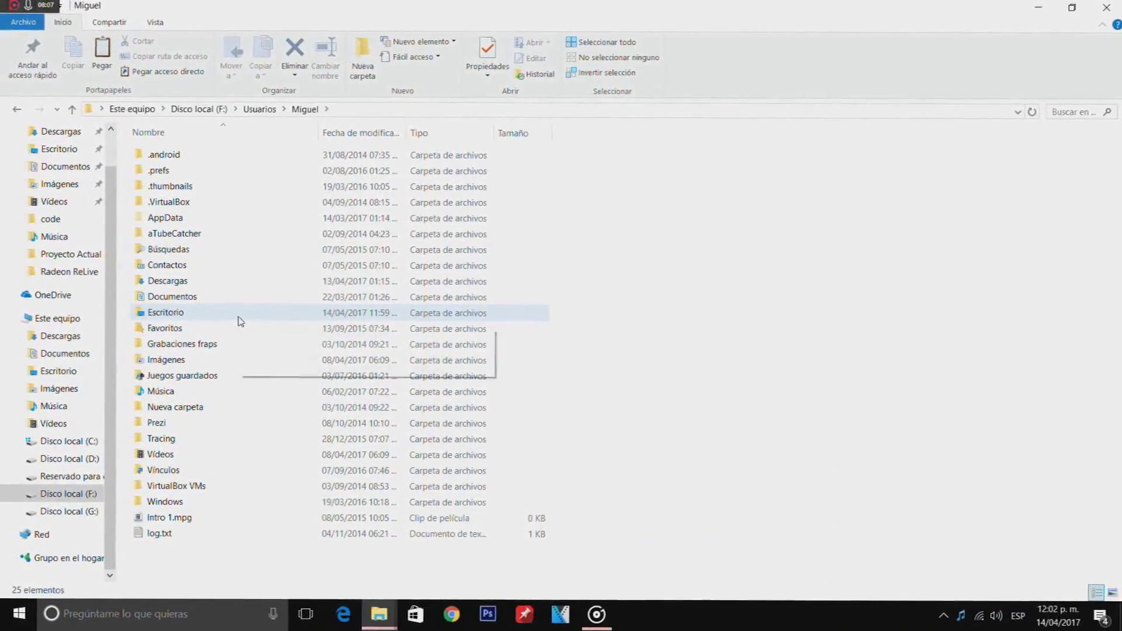
{"action": "double_click", "coordinate": [237, 316]}
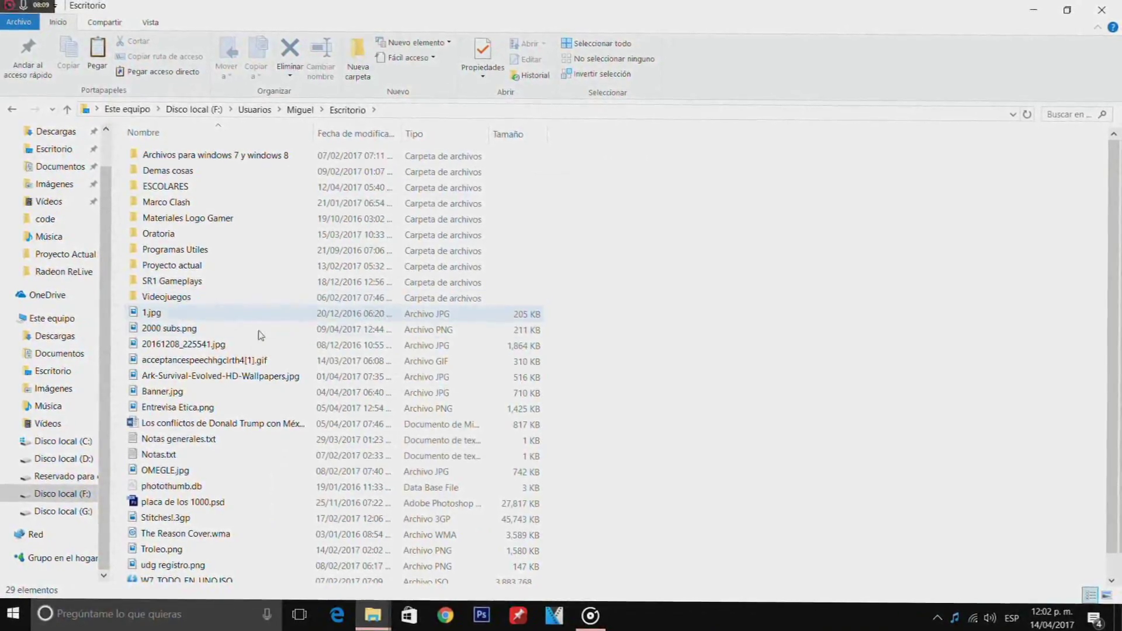
{"action": "left_click", "coordinate": [222, 407]}
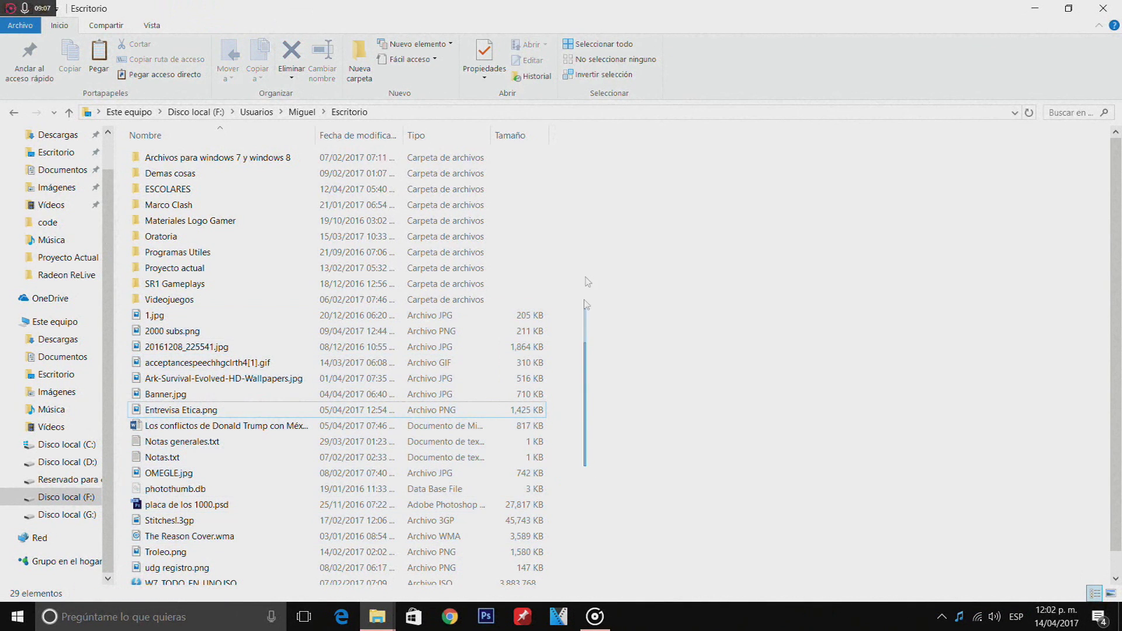
Step: Highlight groups of folders and files in the Escritorio list to review them
{"action": "left_click_drag", "start_coordinate": [587, 302], "coordinate": [531, 215]}
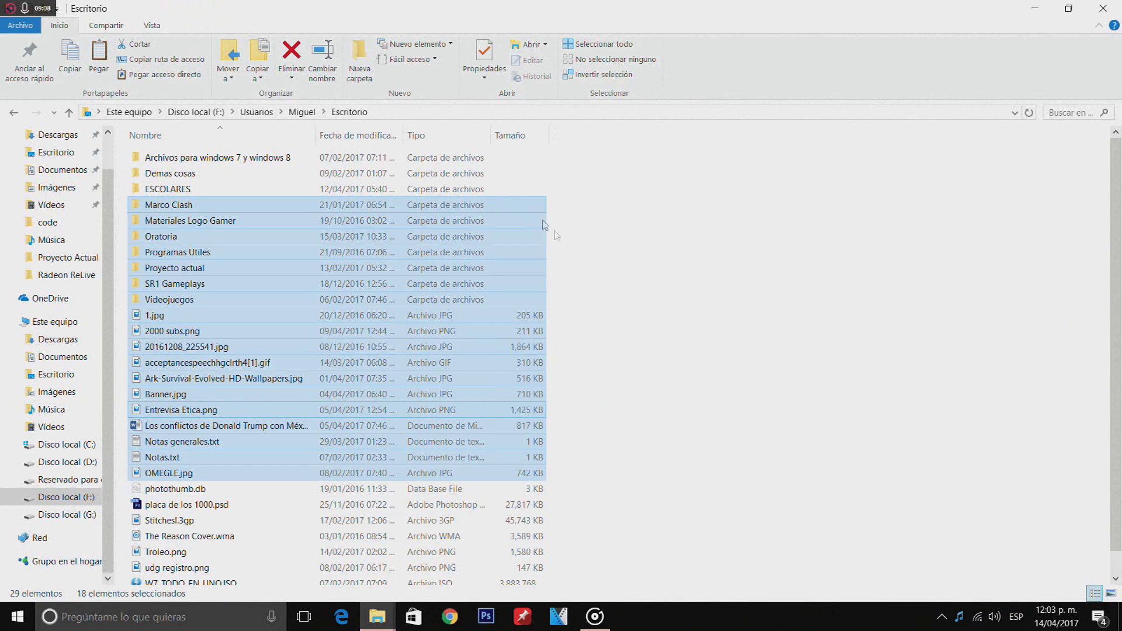
{"action": "left_click", "coordinate": [621, 309]}
{"action": "left_click_drag", "start_coordinate": [536, 325], "coordinate": [414, 490]}
Step: Restore the Escritorio window to a smaller size over the current desktop and look through its whole list of items
{"action": "double_click", "coordinate": [435, 6]}
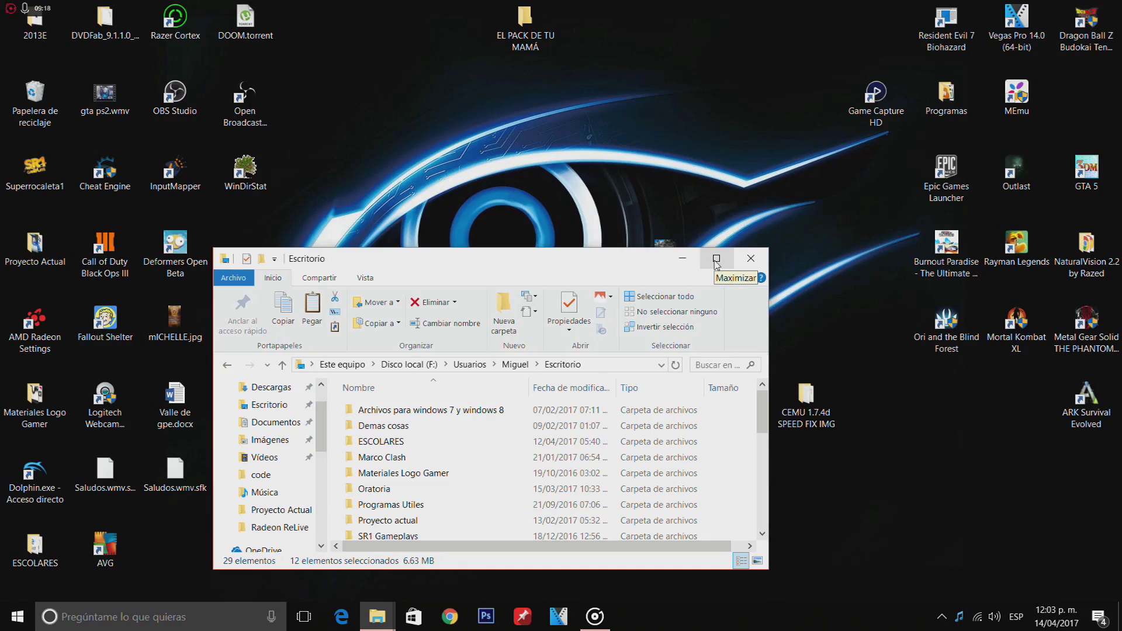
{"action": "left_click", "coordinate": [717, 258]}
{"action": "left_click_drag", "start_coordinate": [607, 6], "coordinate": [600, 248]}
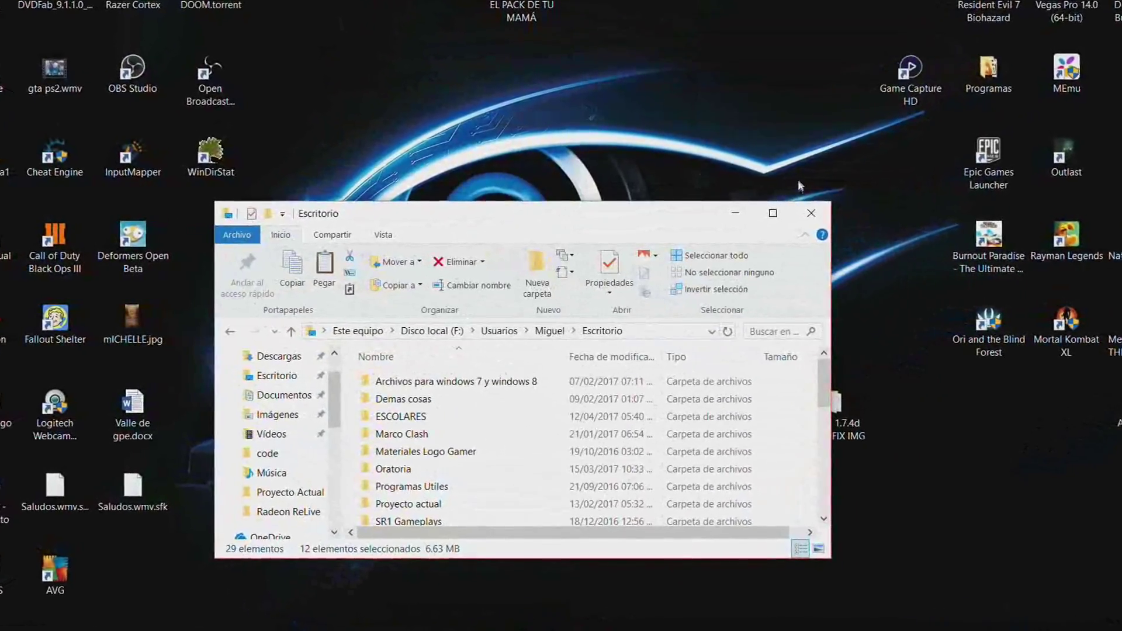
{"action": "scroll", "coordinate": [819, 479], "scroll_direction": "down", "scroll_amount": 7}
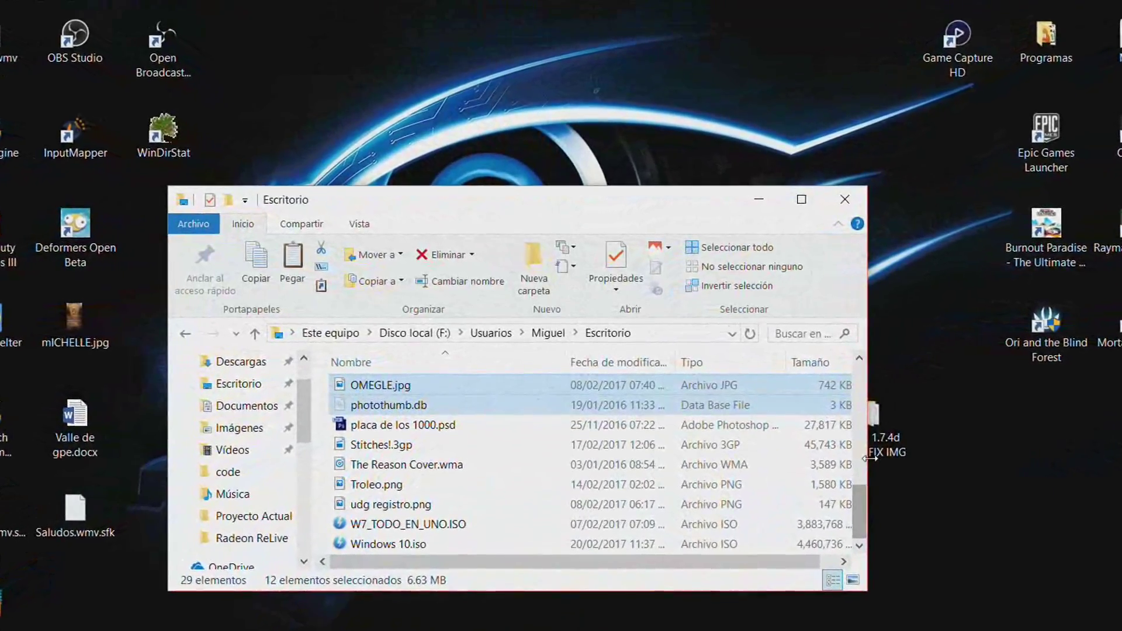
{"action": "scroll", "coordinate": [760, 497], "scroll_direction": "up", "scroll_amount": 7}
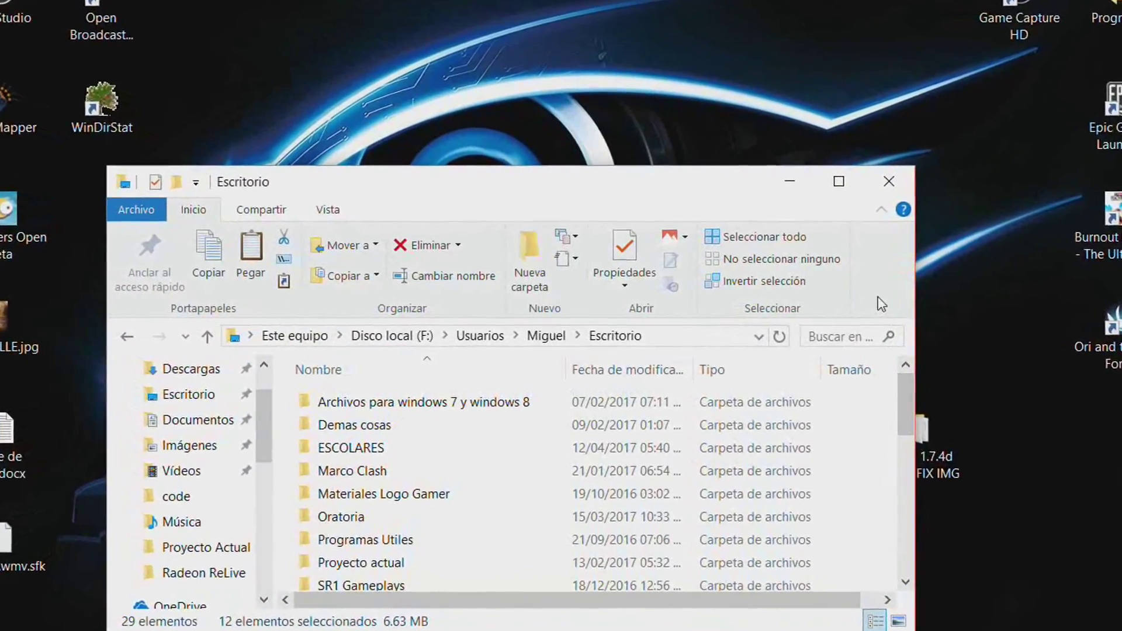